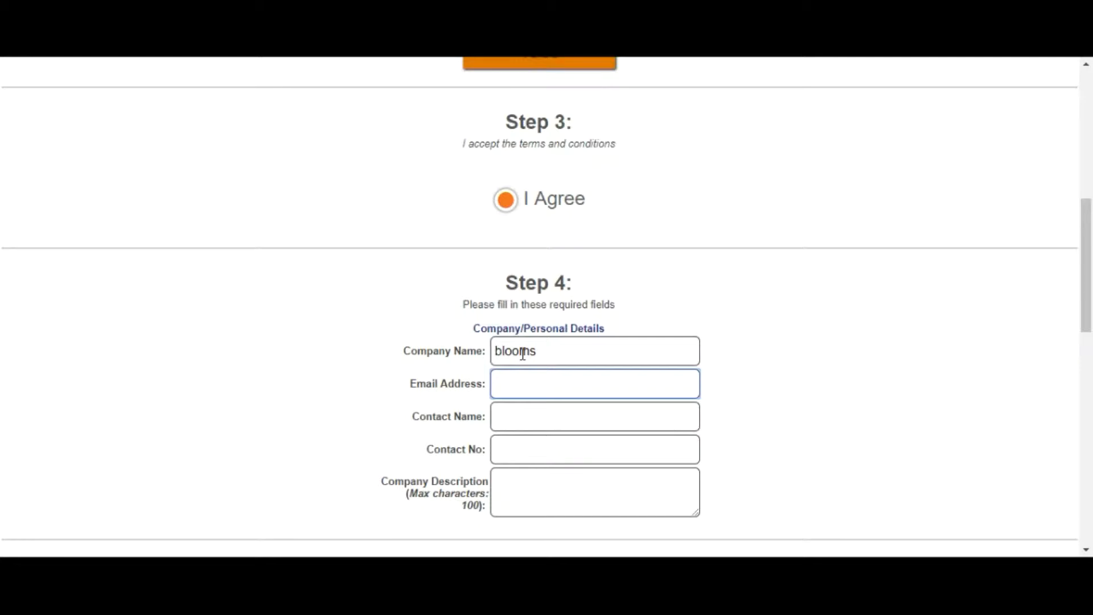
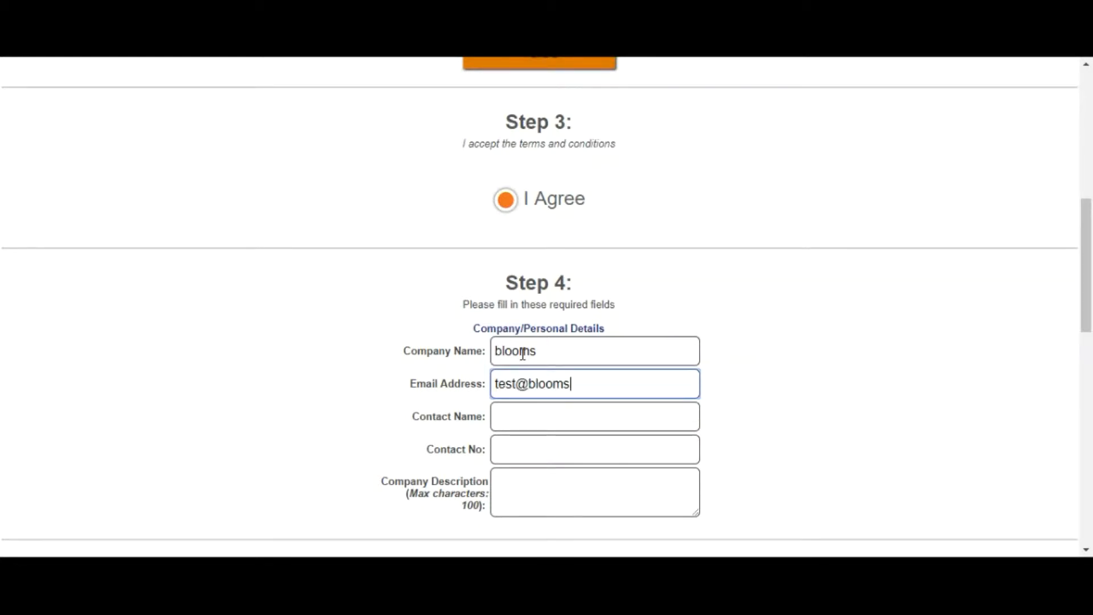
Enter the contact e-mail, contact name, phone number and company description 'test test demo'
key(Tab)
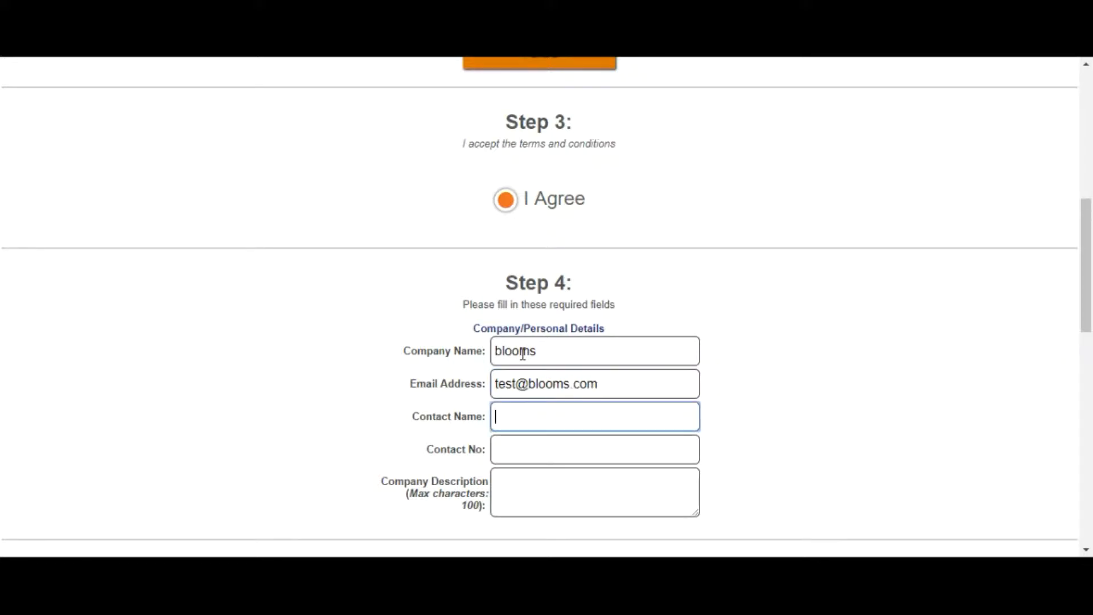
text(Bob)
key(Tab)
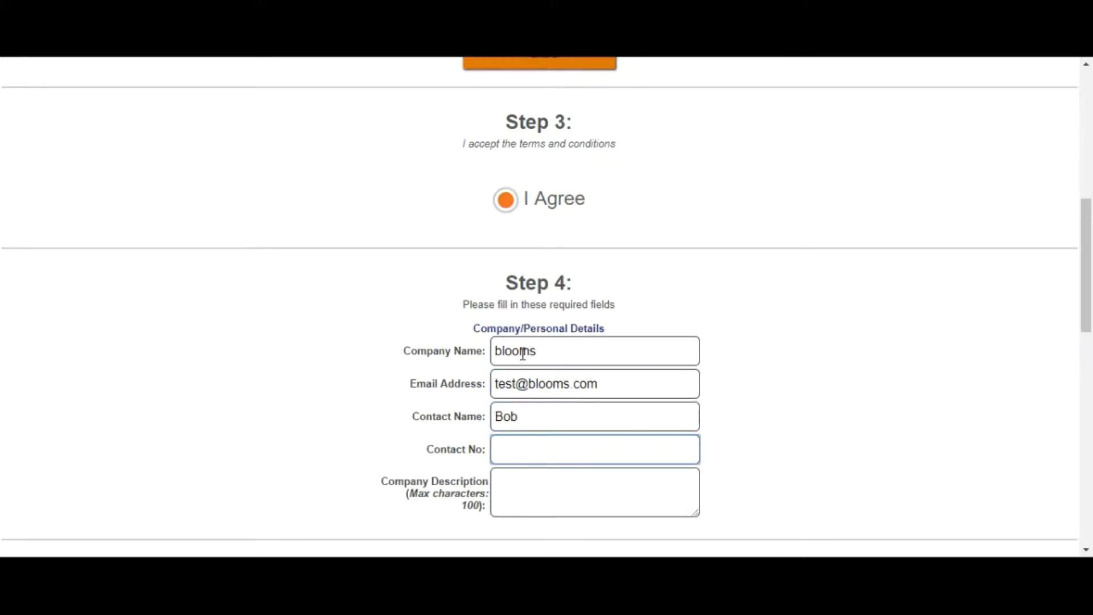
text(23423423)
key(Tab)
text(test )
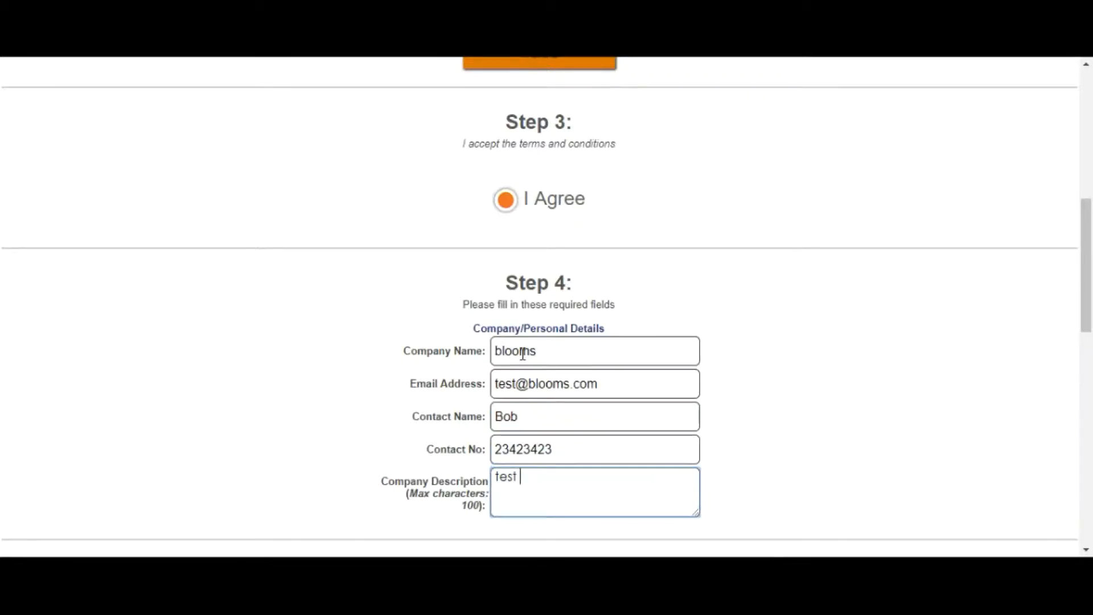
text(test demo)
scroll(564, 340, down, 7)
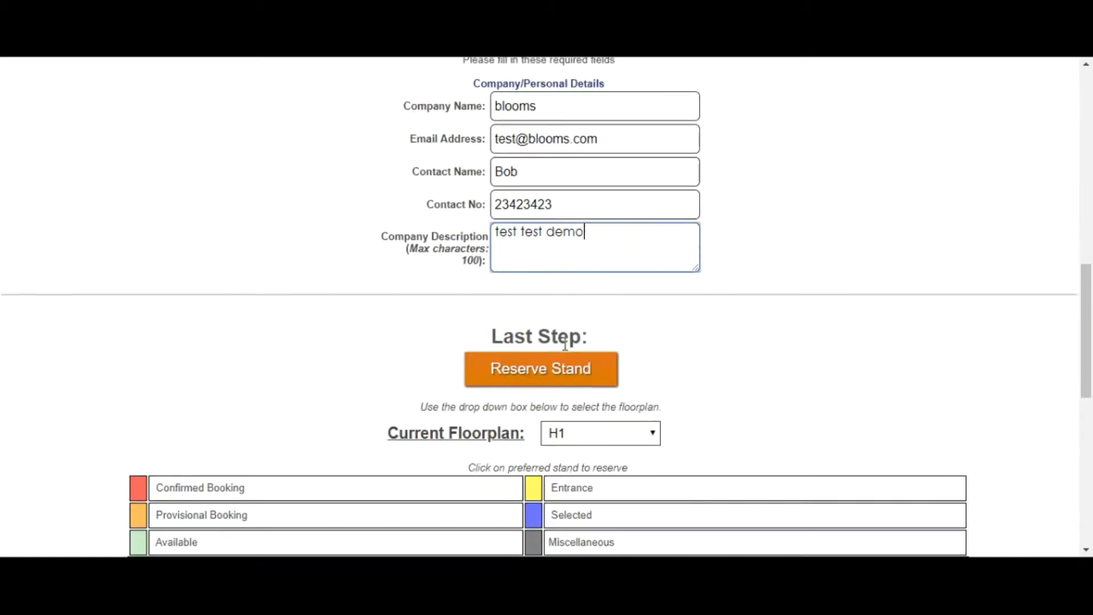
scroll(568, 354, down, 3)
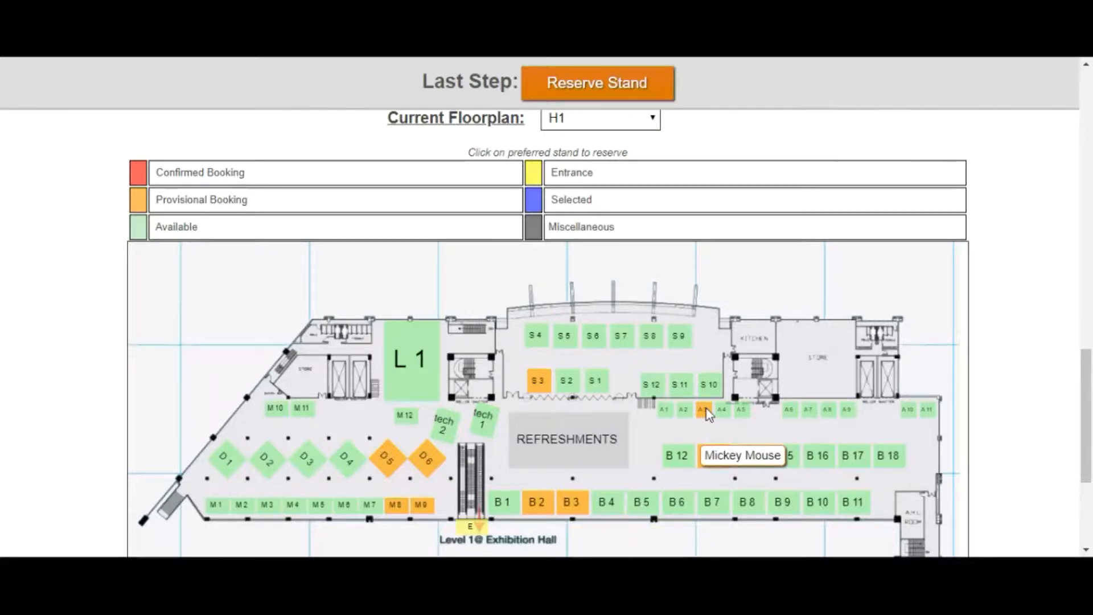
Select stands A2 and A1 on the H1 floorplan for booking
mouse_move(686, 416)
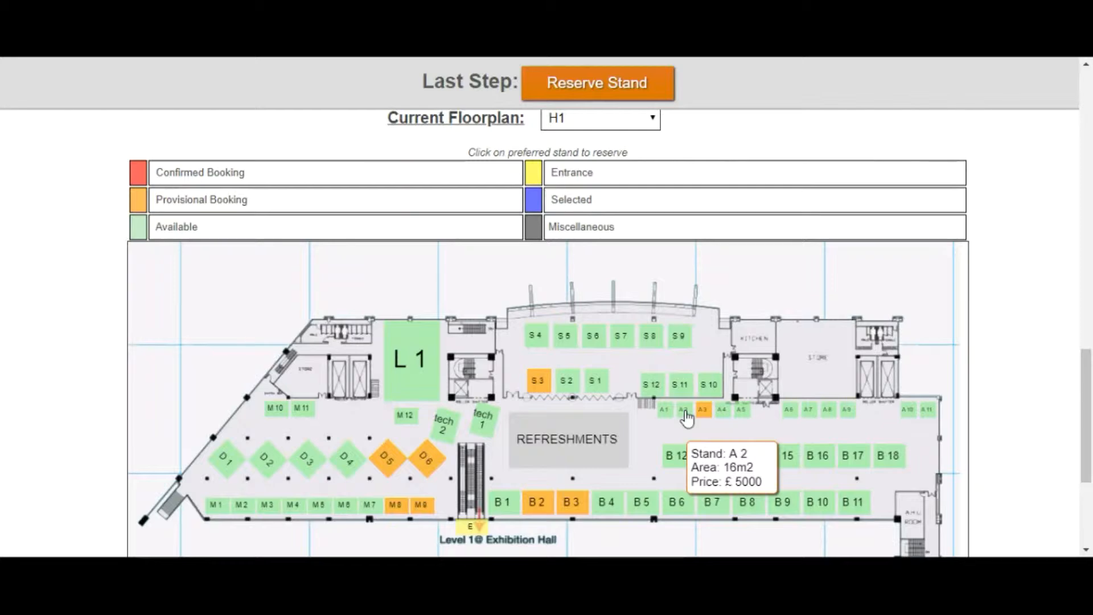
click(687, 416)
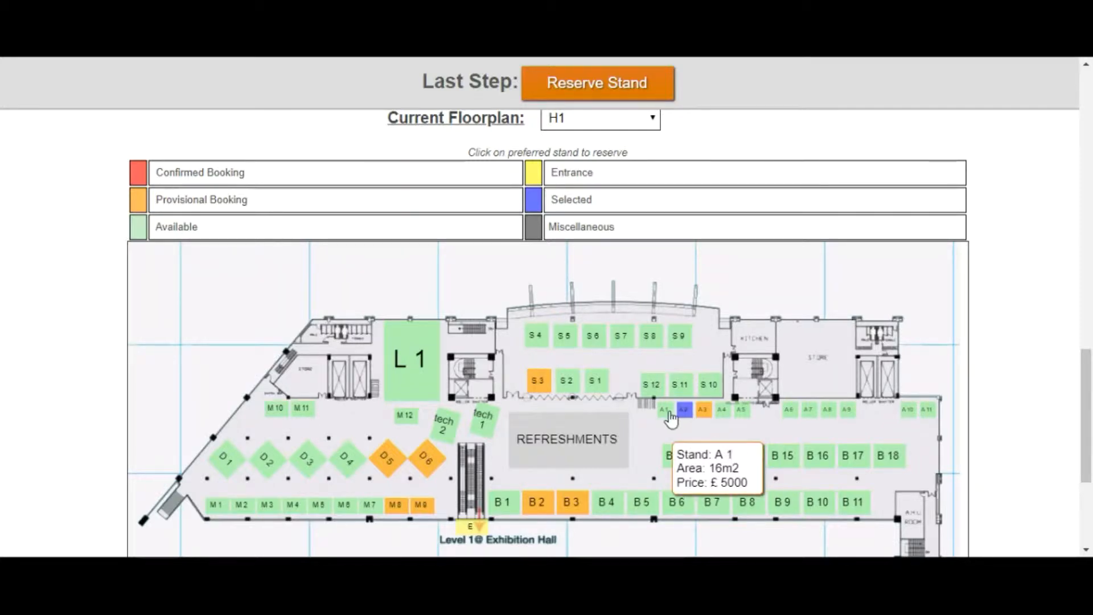
click(670, 417)
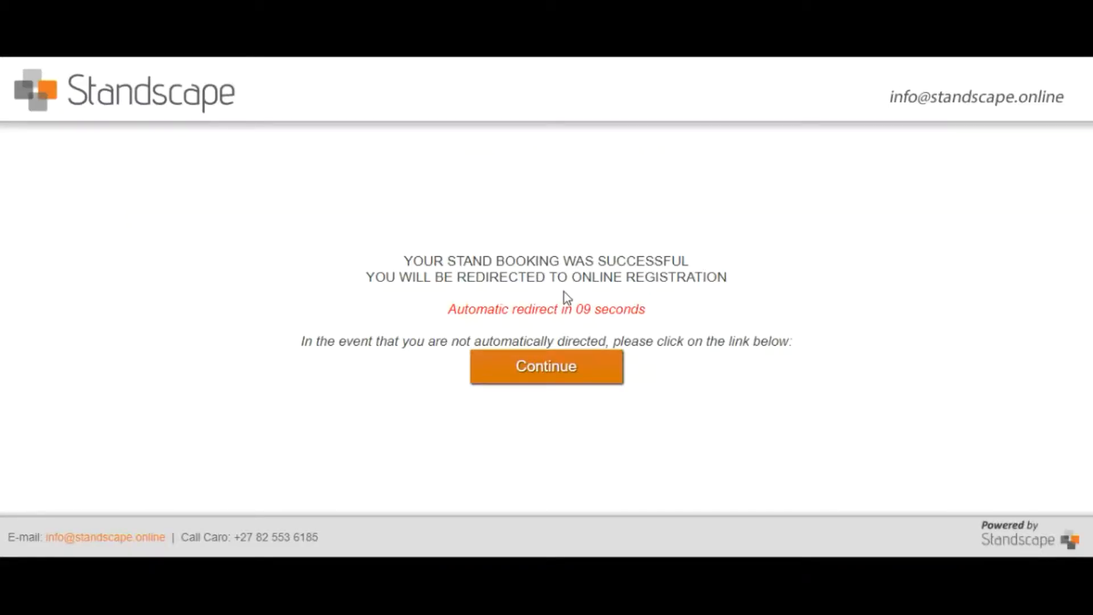
Continue to the exhibitor registration form and scroll through its fields
click(549, 375)
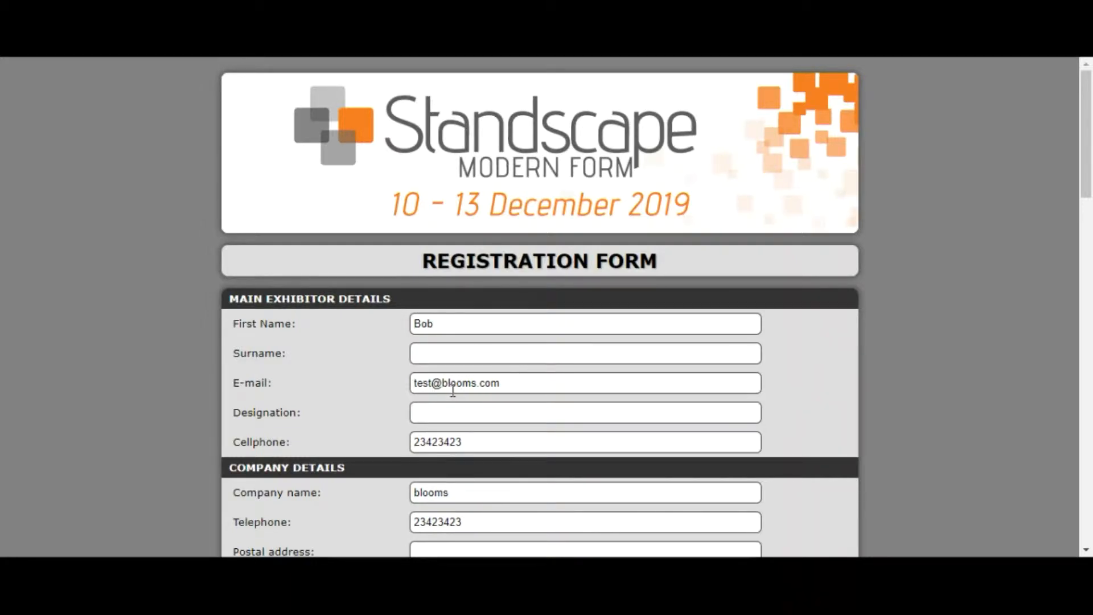
scroll(466, 454, down, 3)
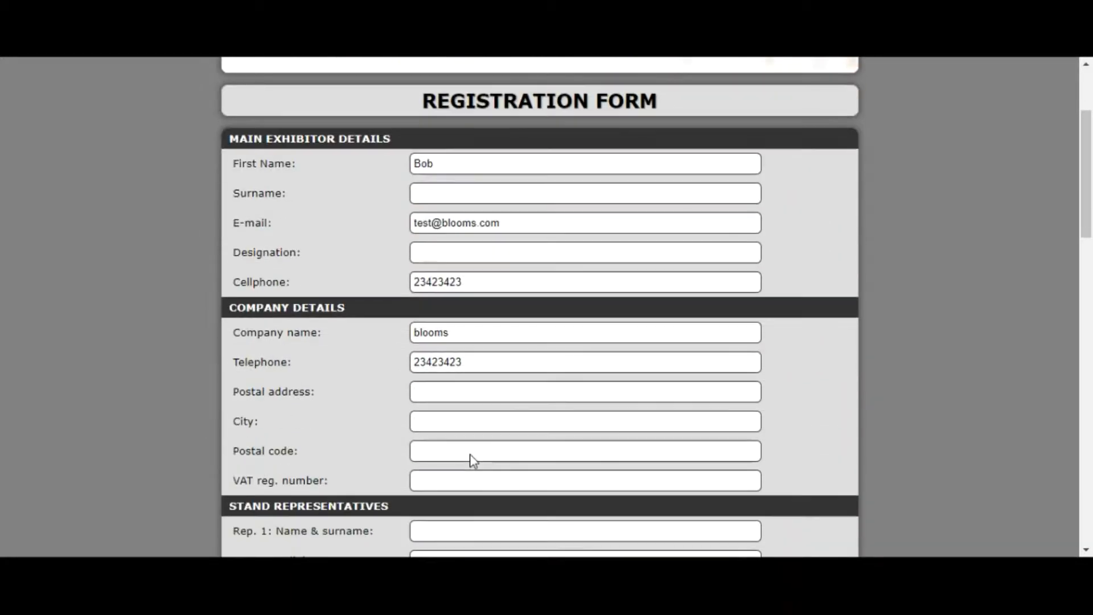
scroll(478, 448, down, 6)
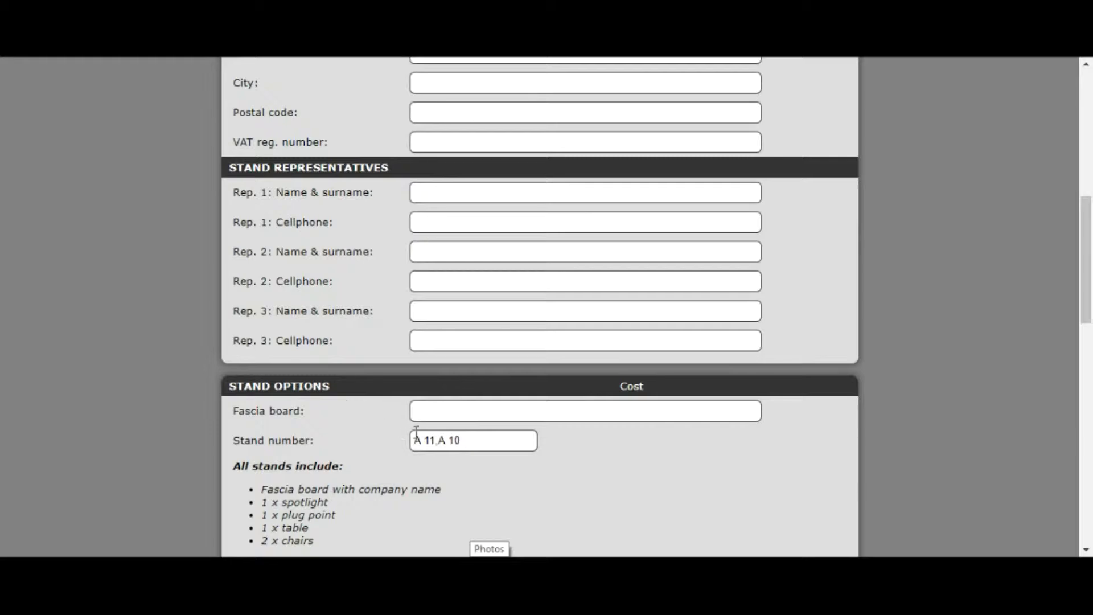
scroll(380, 454, down, 3)
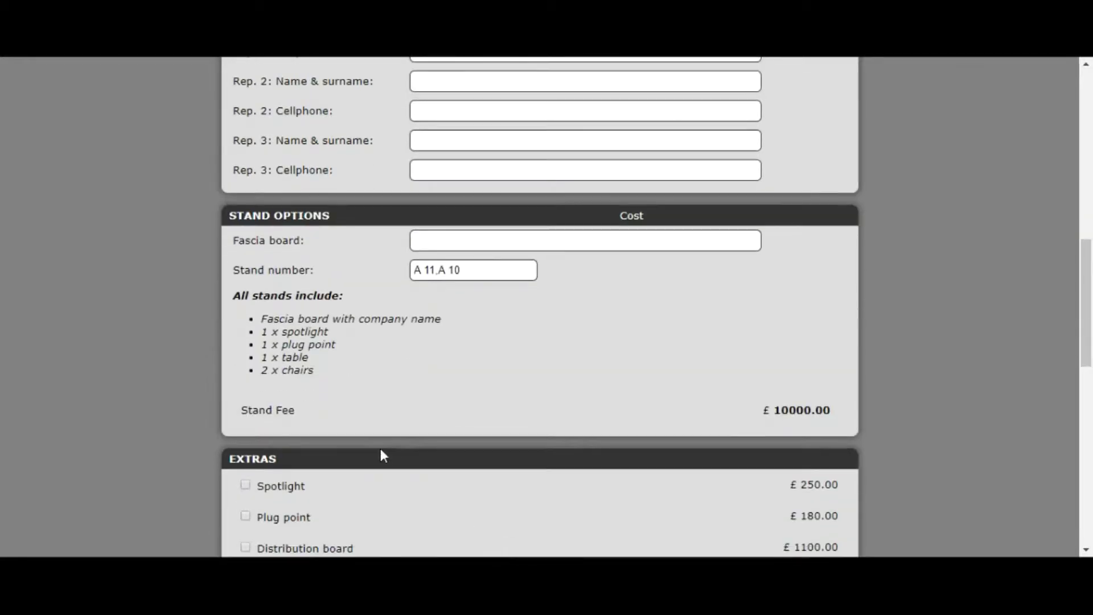
scroll(380, 454, down, 4)
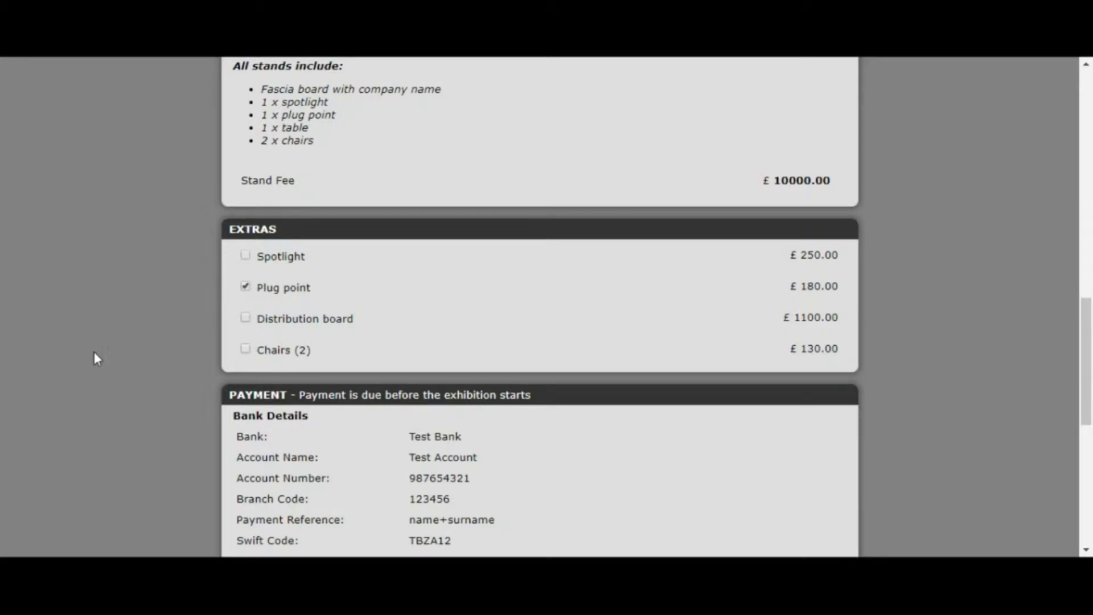
scroll(101, 357, down, 5)
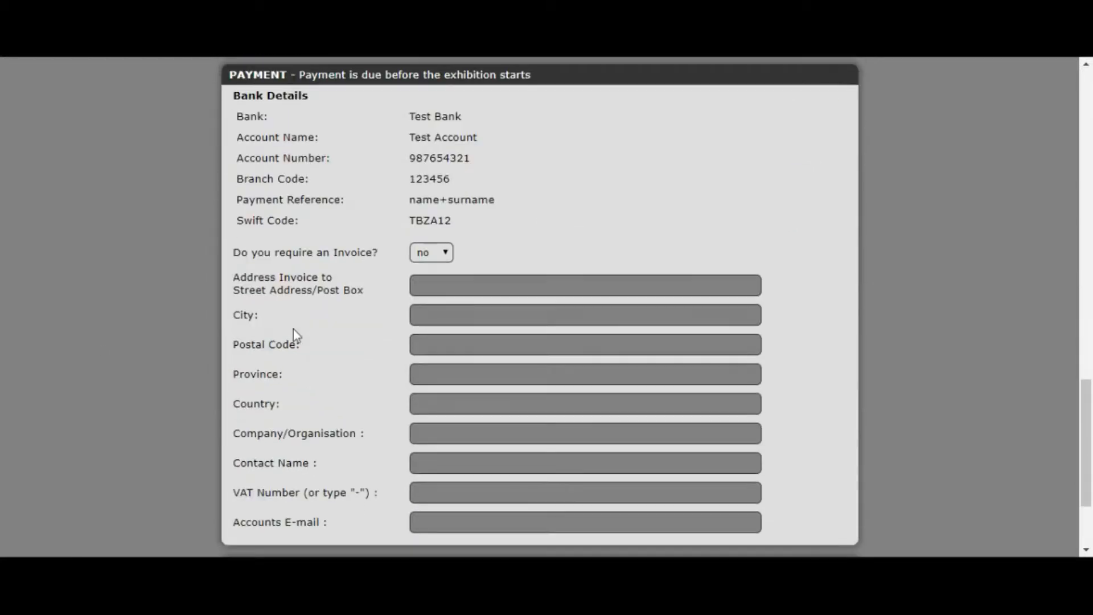
Set Invoice required to no, leaving the total at £11707.00
click(437, 258)
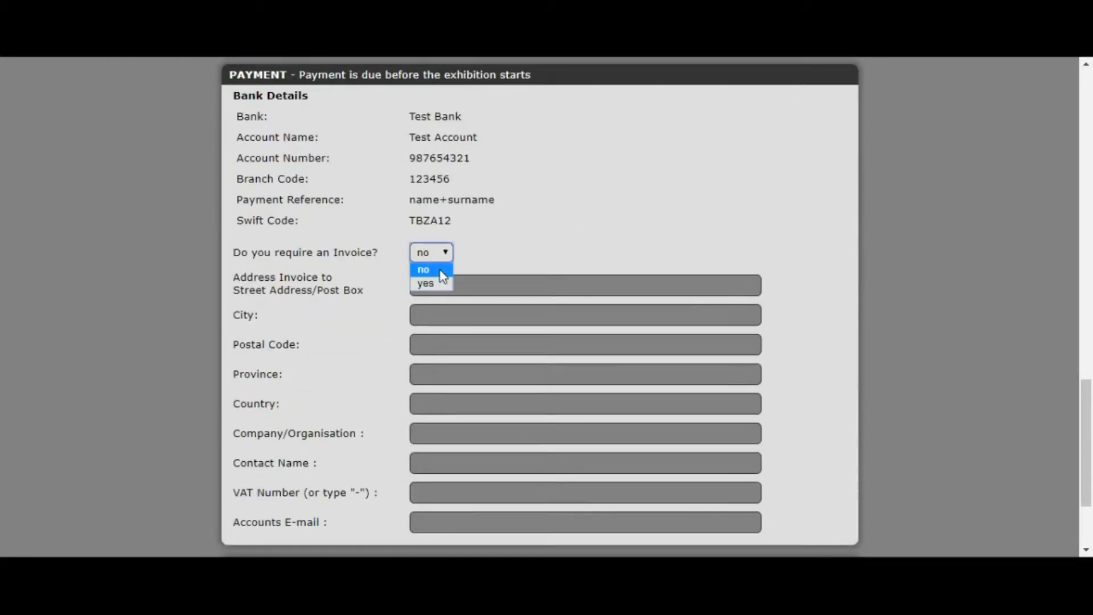
click(443, 282)
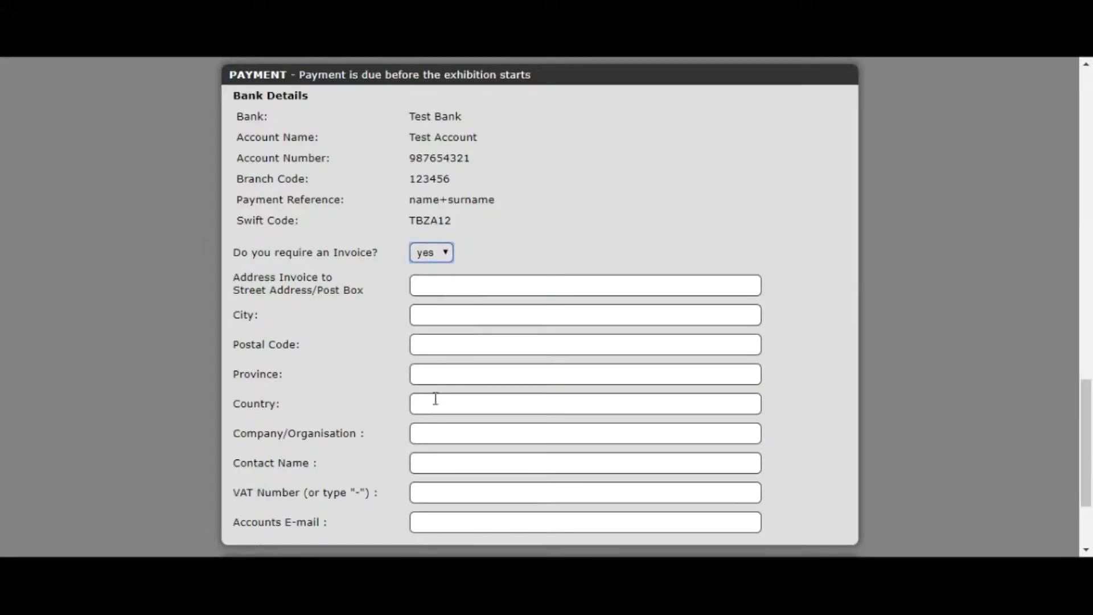
click(437, 254)
click(430, 272)
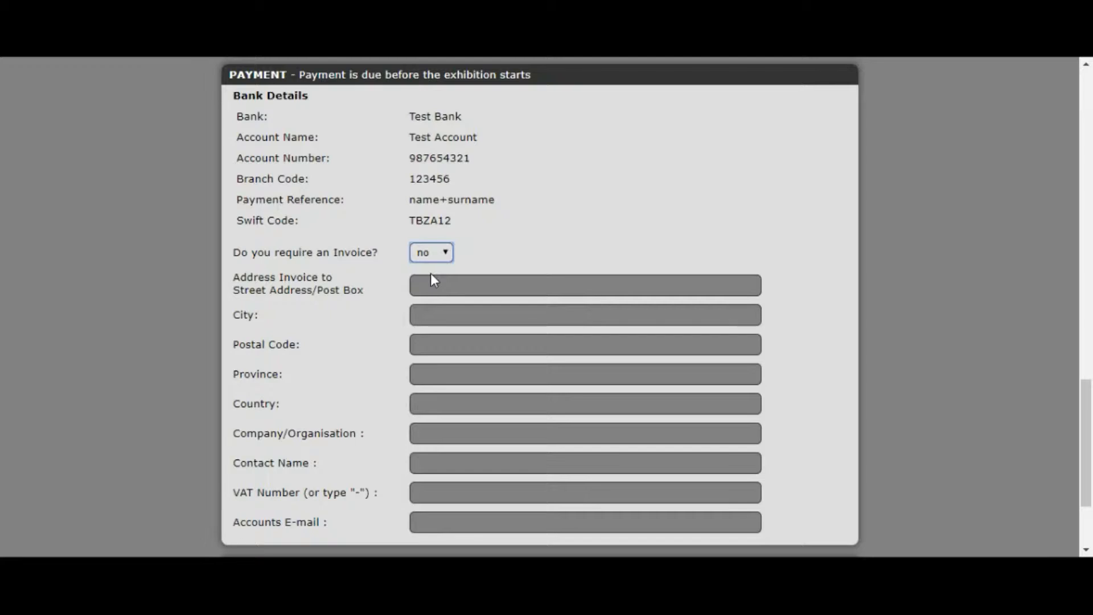
scroll(523, 258, down, 3)
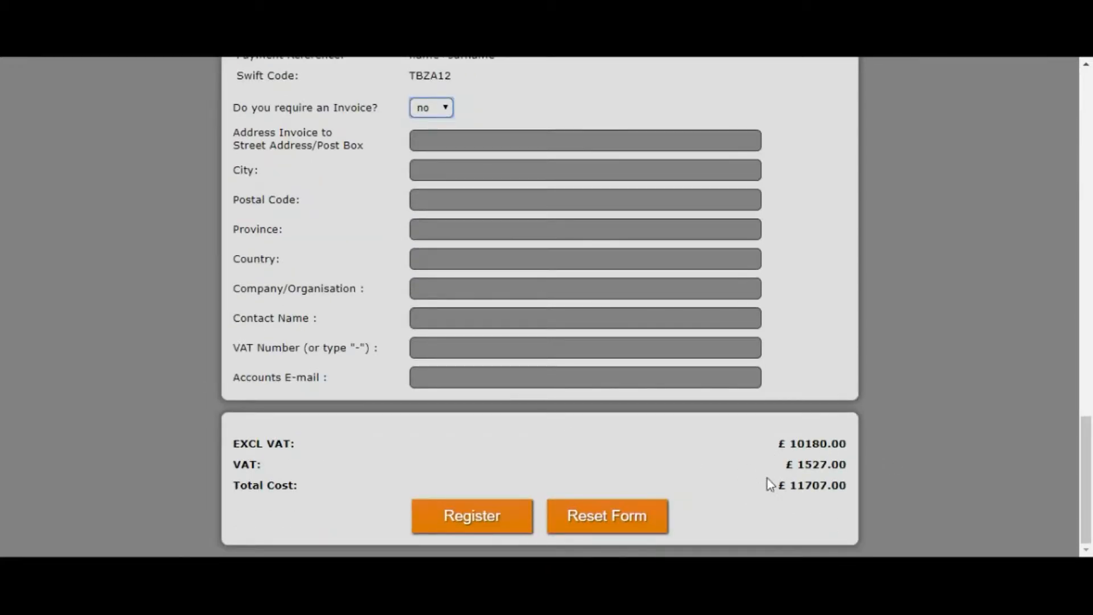
Submit the registration form and dismiss the required-fields warning
click(468, 527)
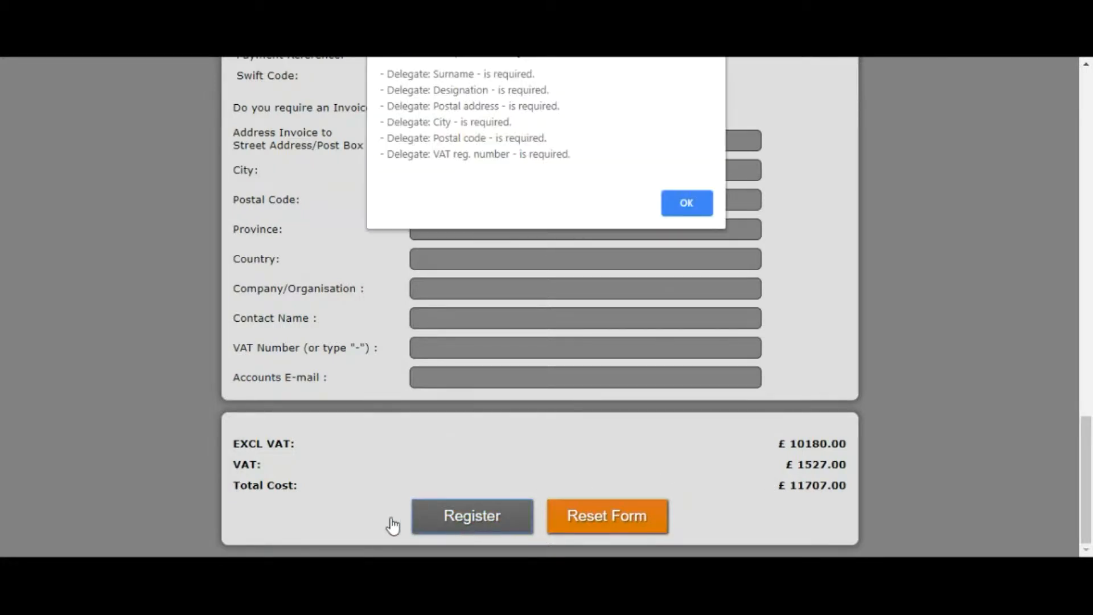
click(687, 203)
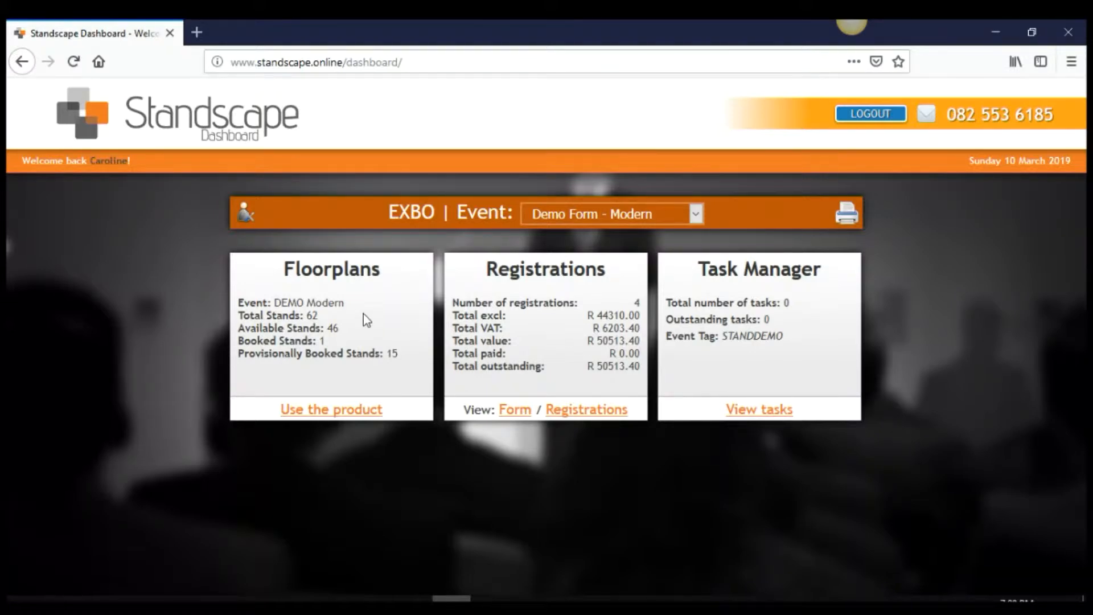
Open the DEMO Modern stand bookings admin, keep floorplan H1 and open its editor
click(309, 410)
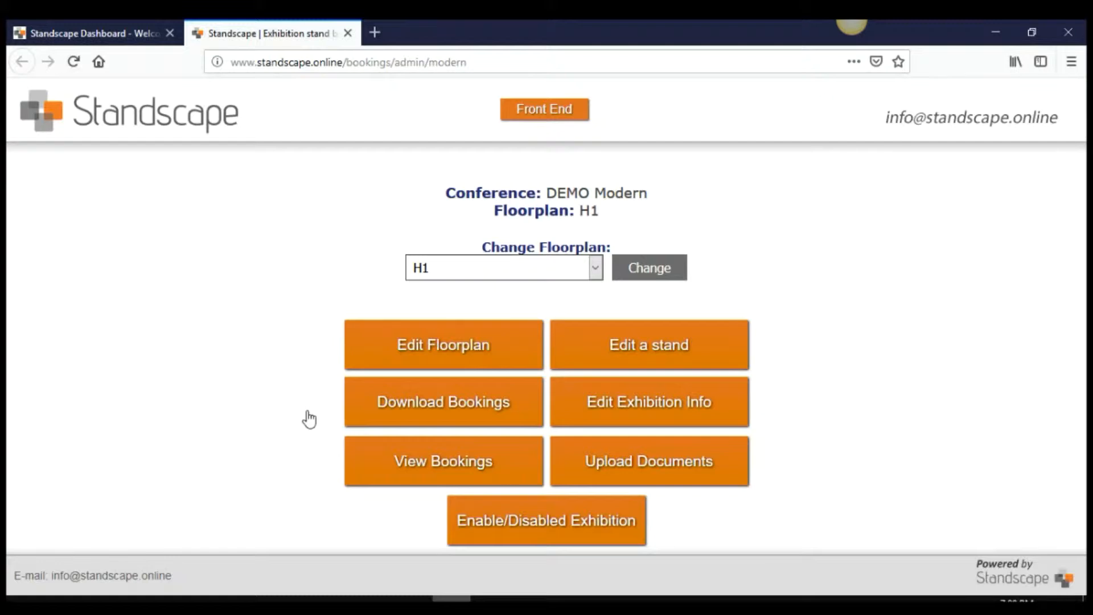
click(497, 273)
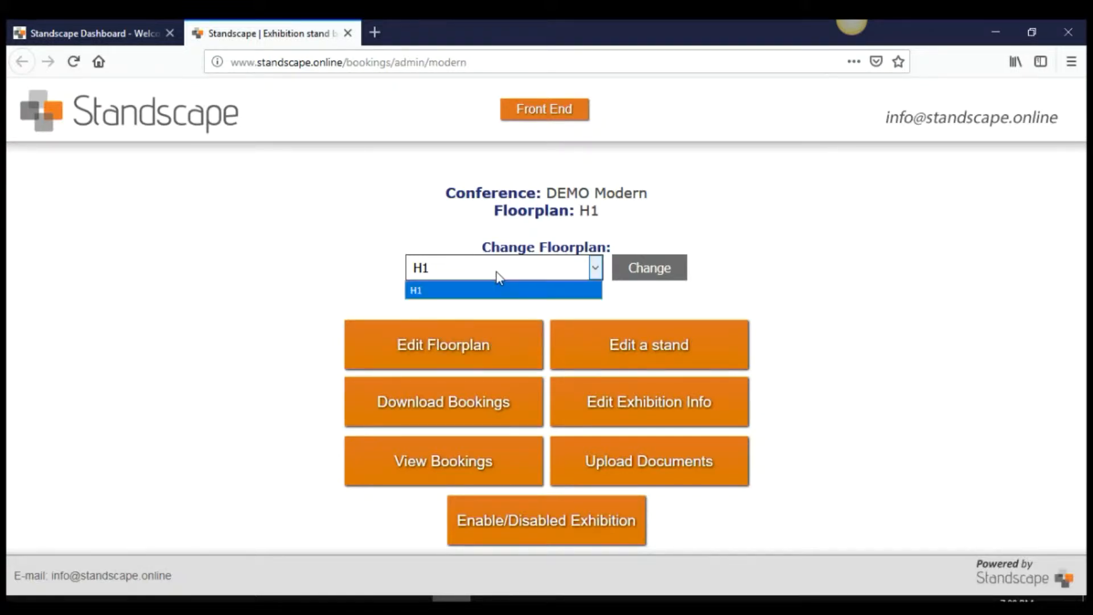
click(497, 272)
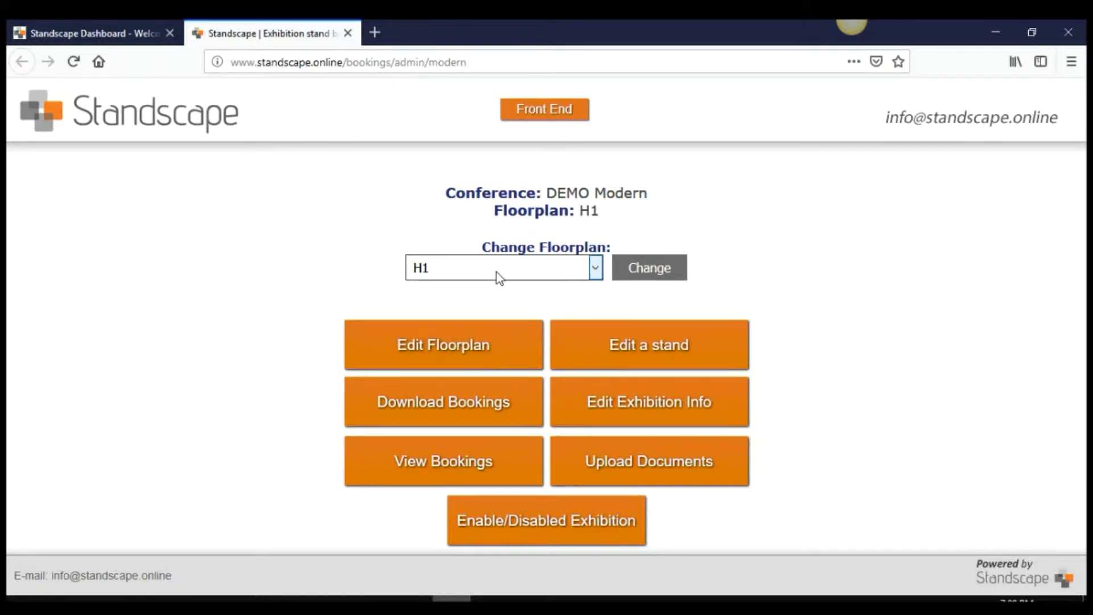
click(483, 346)
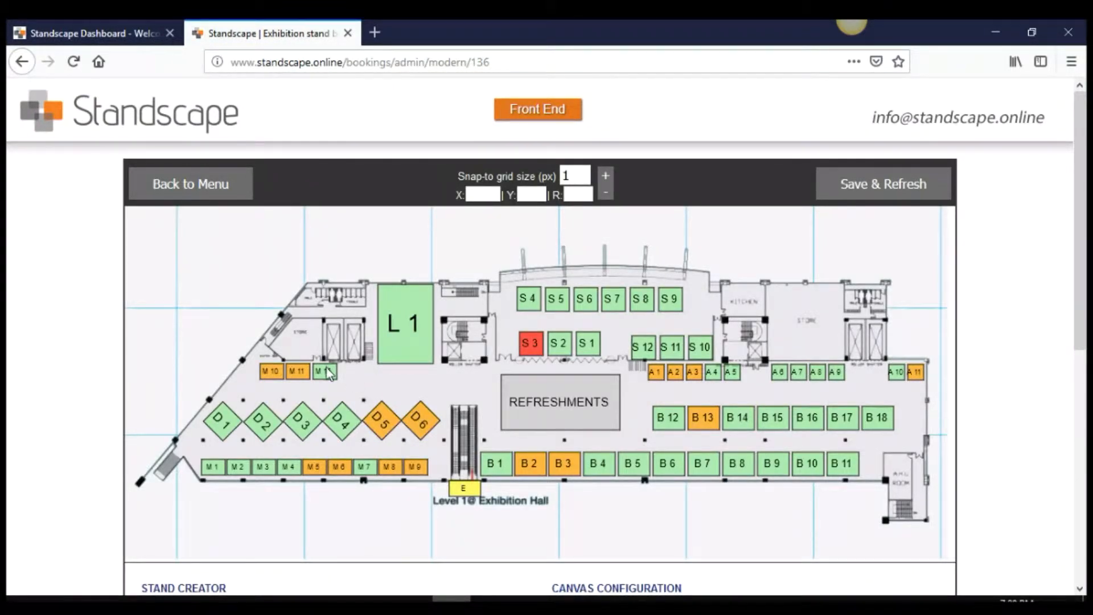
Move stand M12 just below L1 and nudge it slightly left
drag(336, 376, 399, 370)
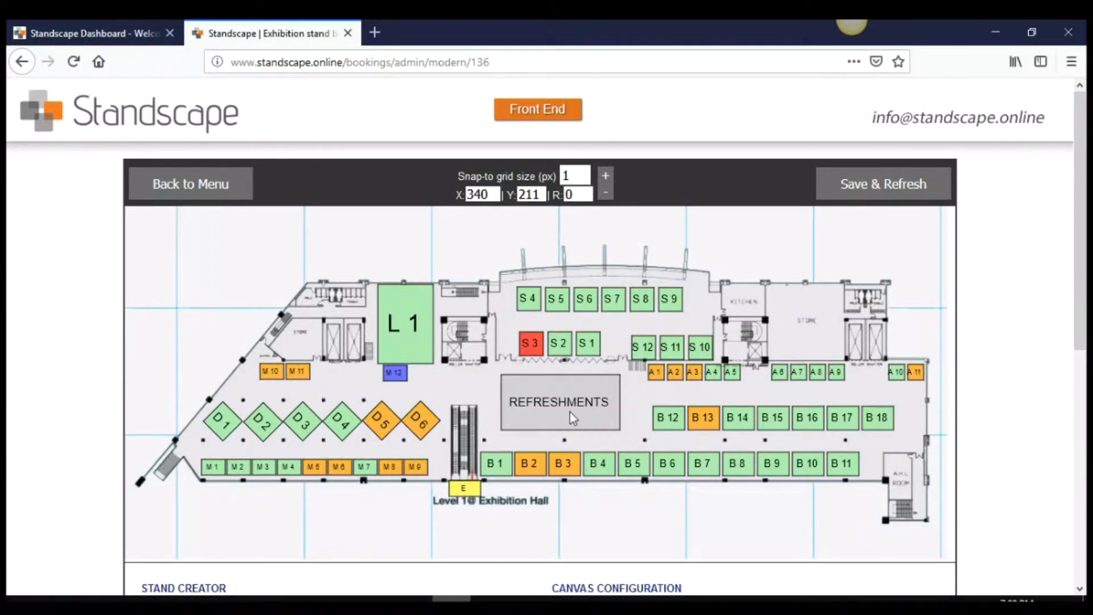
key(Left)
key(Left)
key(Left)
key(Left)
key(Left)
scroll(512, 449, down, 6)
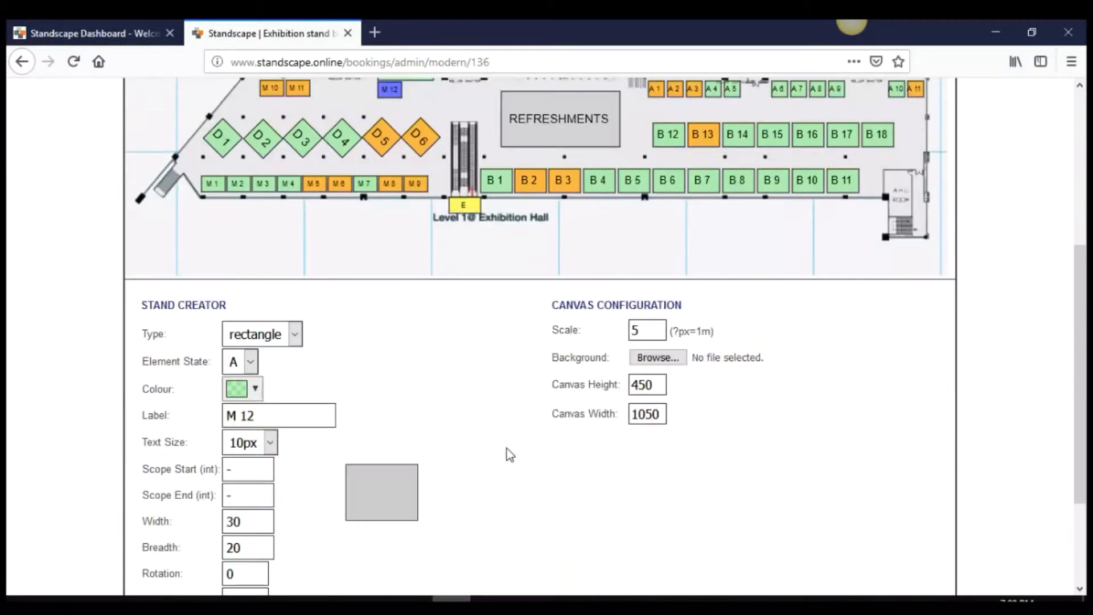
Start a new stand labelled J with scope values 01 and 02
click(266, 503)
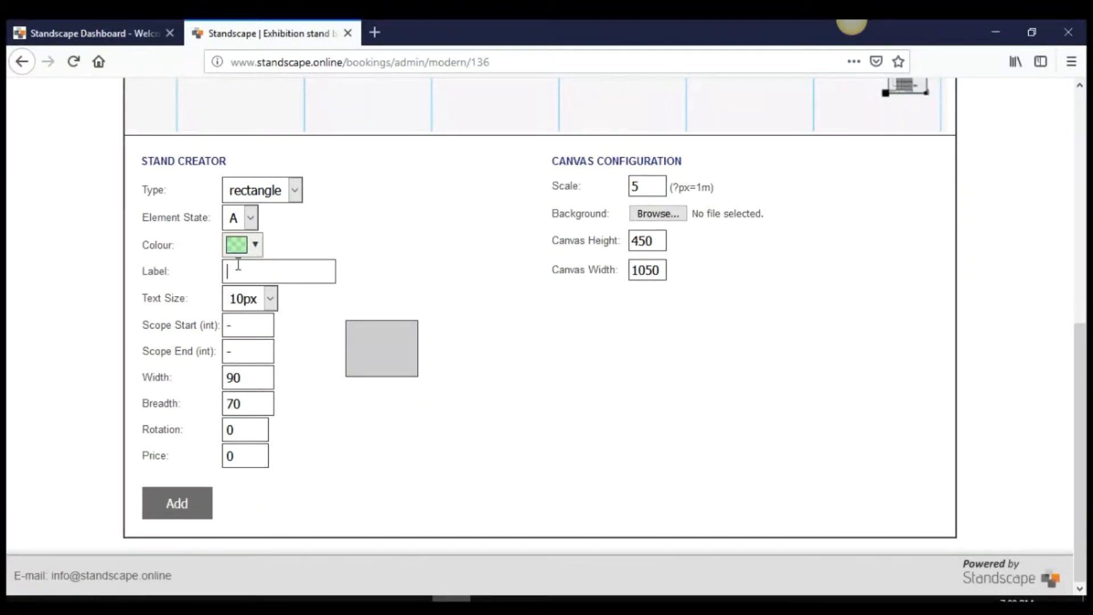
text(J)
key(Tab)
key(Tab)
text(01)
key(Tab)
text(02)
Give the new stand width 35, breadth 35, rotation 45 and price 8000, and add it
key(Tab)
text(35)
key(Tab)
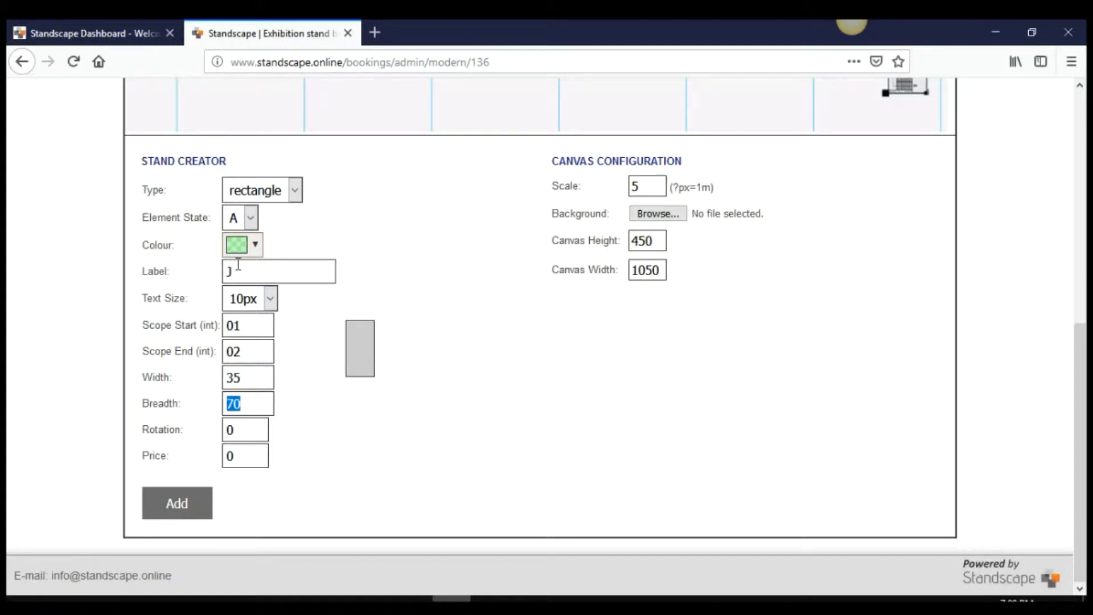
text(35)
key(Tab)
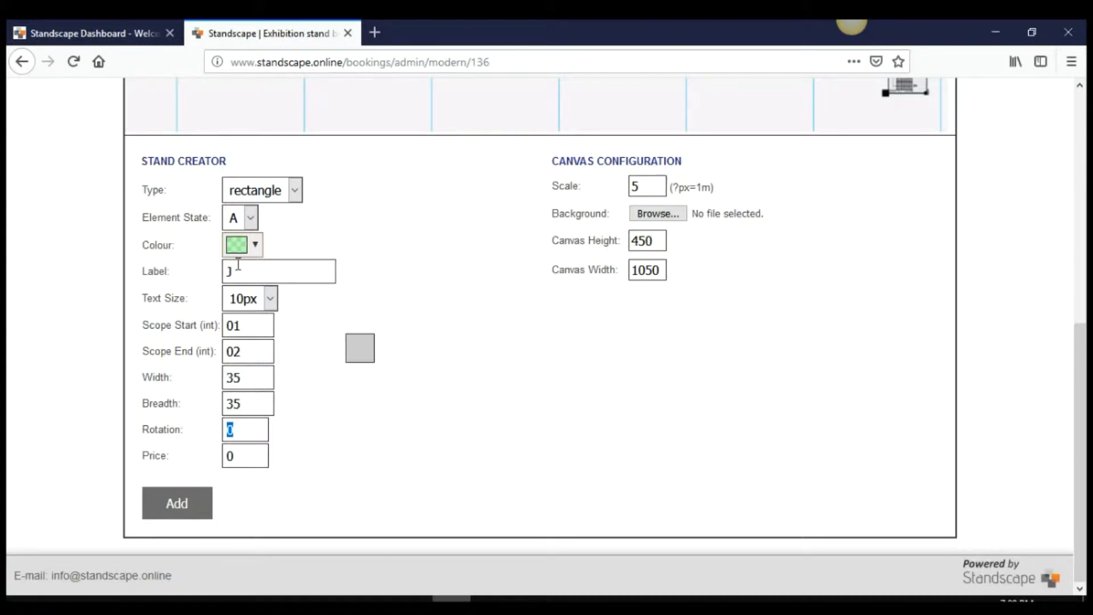
text(45)
key(Tab)
text(8)
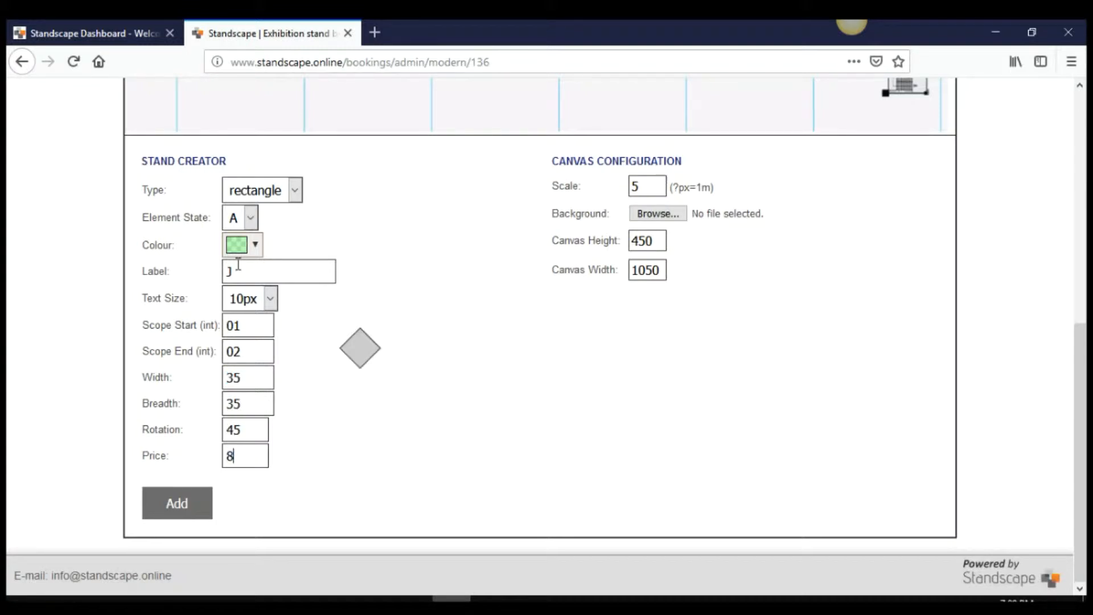
text(000)
click(182, 502)
Place stands J1 and J2 beside D6 and move M12 next to M11
scroll(128, 379, up, 5)
scroll(129, 381, up, 2)
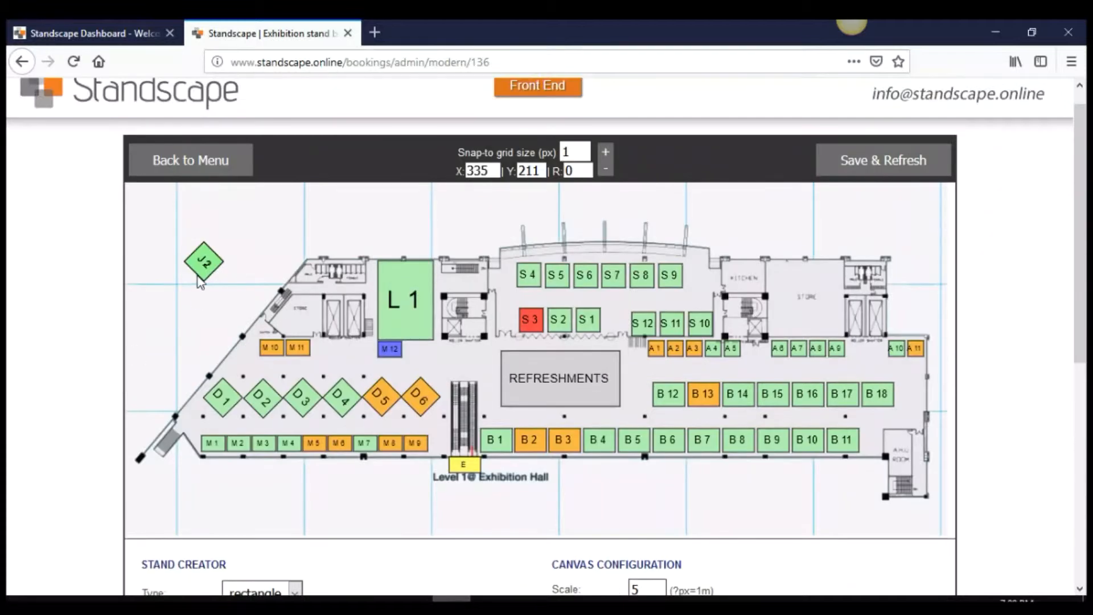
drag(212, 263, 449, 378)
drag(335, 338, 416, 374)
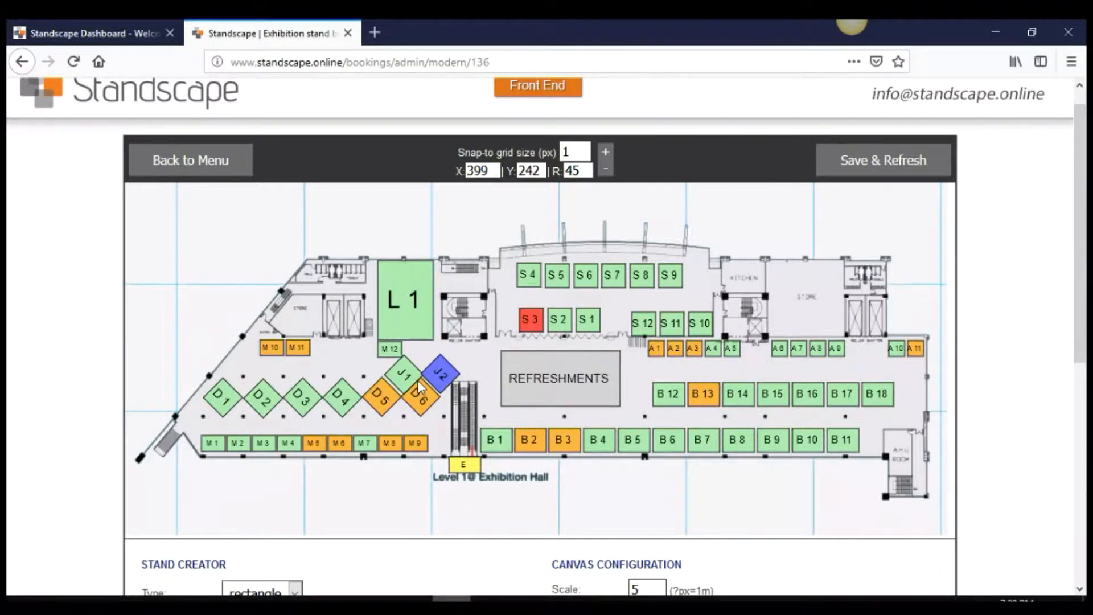
drag(418, 381, 321, 347)
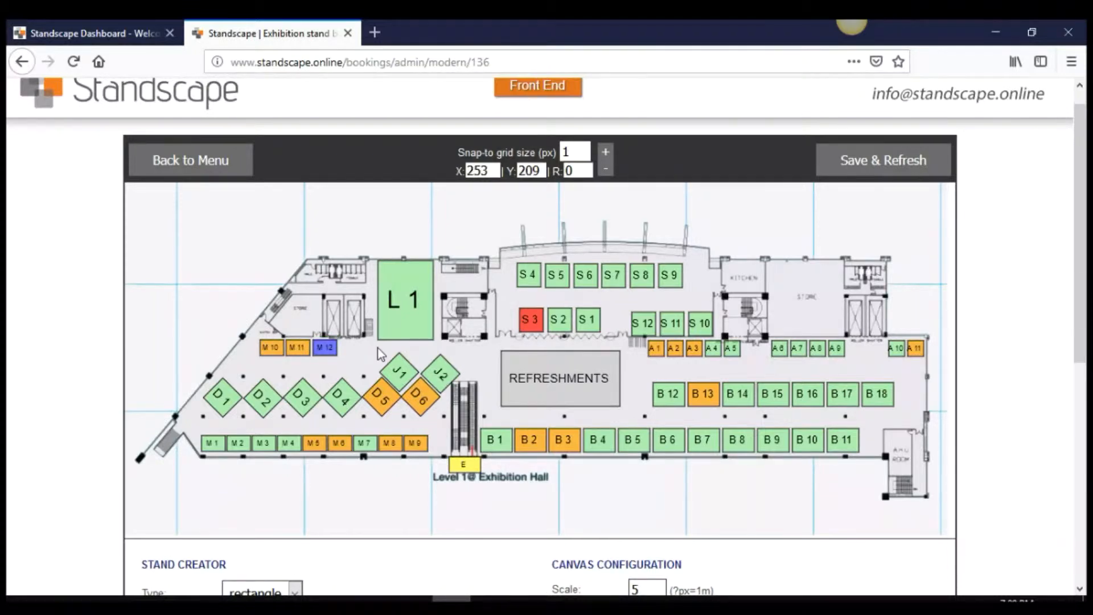
Nudge J1 one pixel right and save the floorplan
click(407, 369)
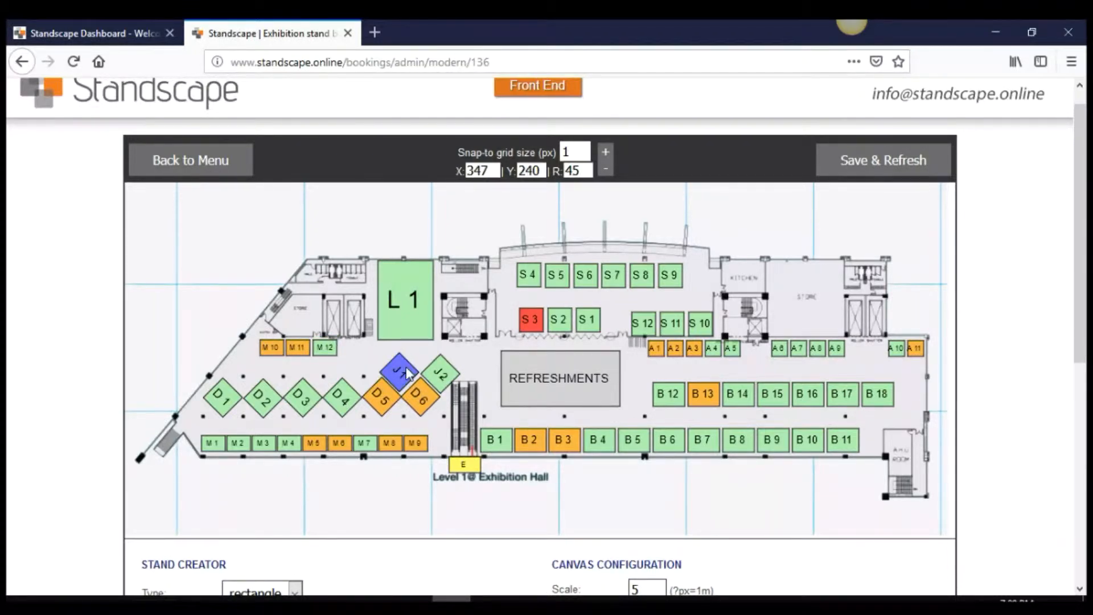
key(Right)
click(865, 167)
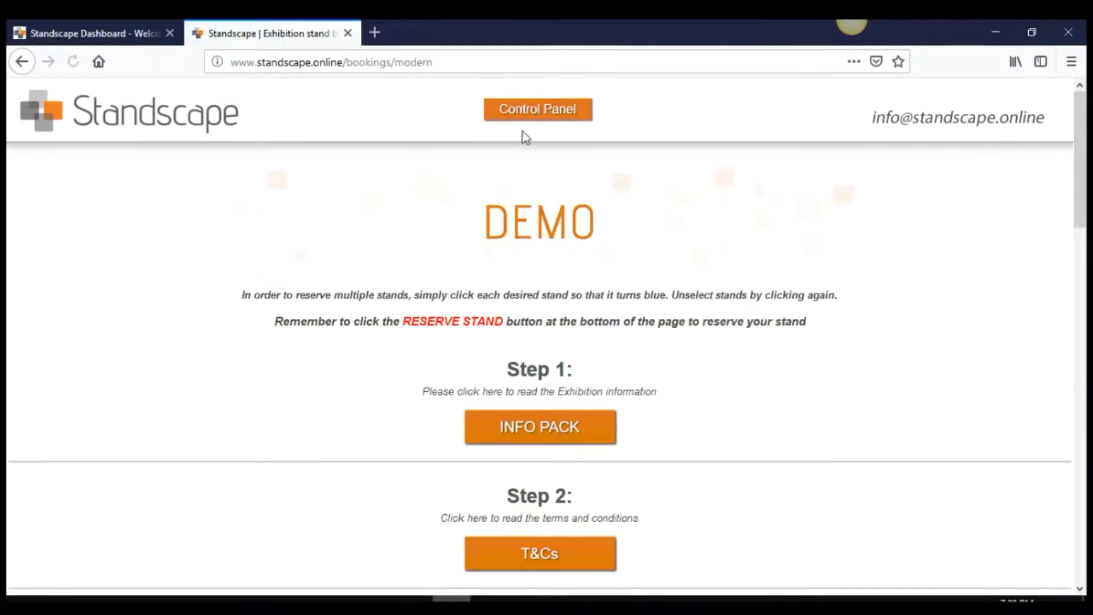
Check the info for stands J1 and M12 on the public booking floorplan
scroll(525, 137, down, 12)
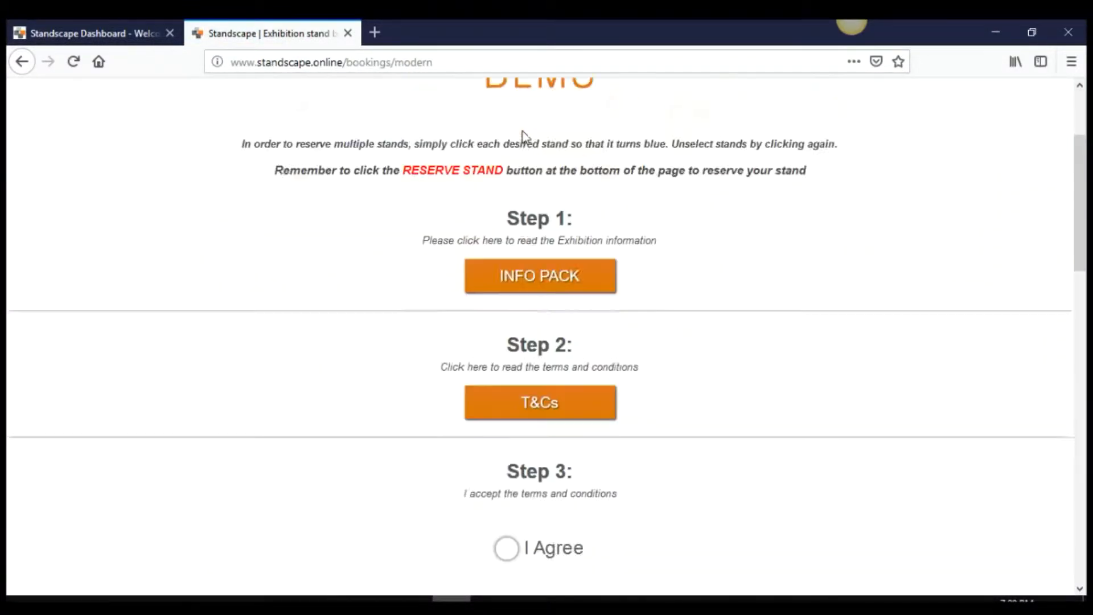
scroll(525, 137, down, 6)
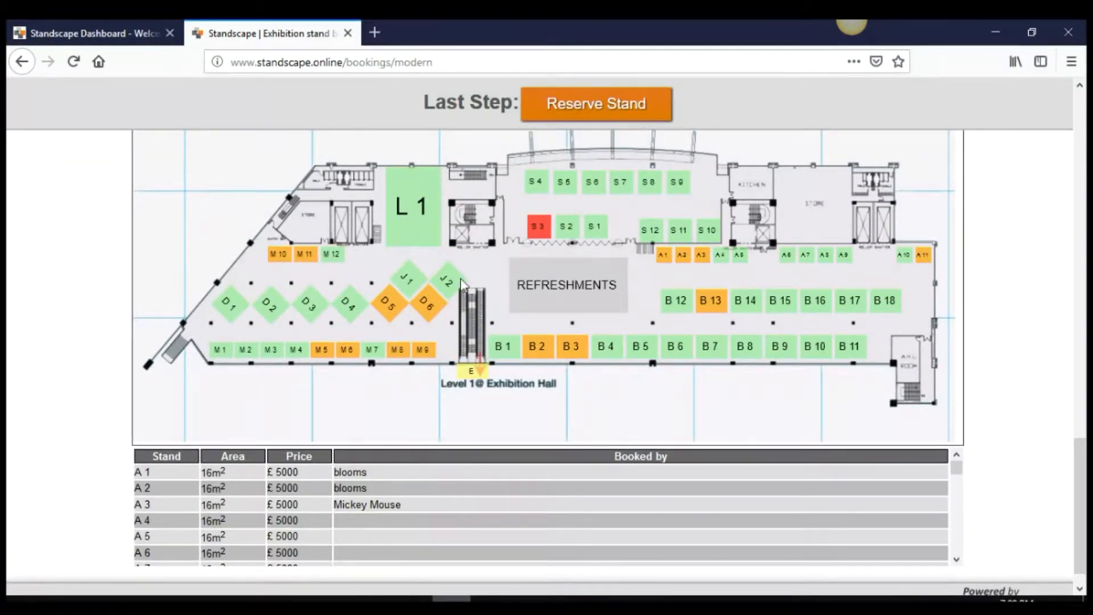
mouse_move(338, 260)
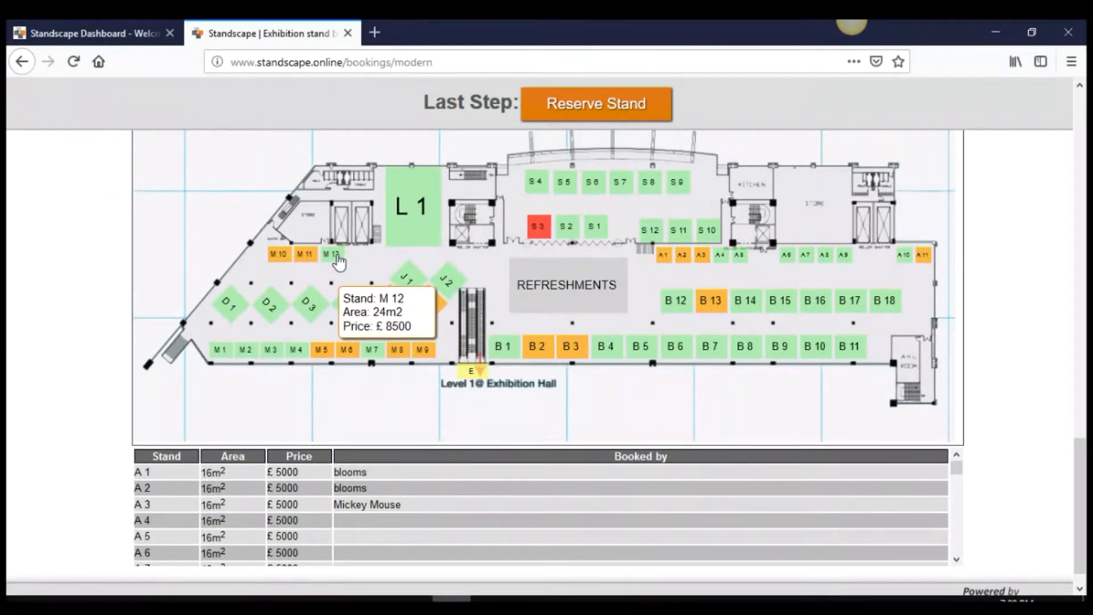
mouse_move(411, 282)
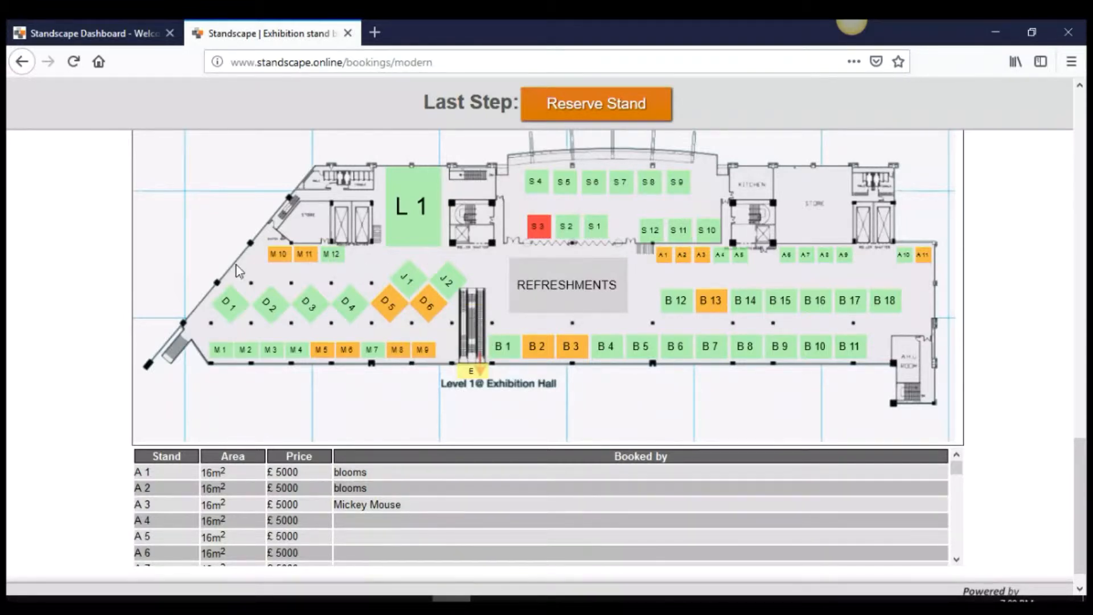
Return to the event dashboard and reopen the H1 floorplan admin in a new tab
click(116, 36)
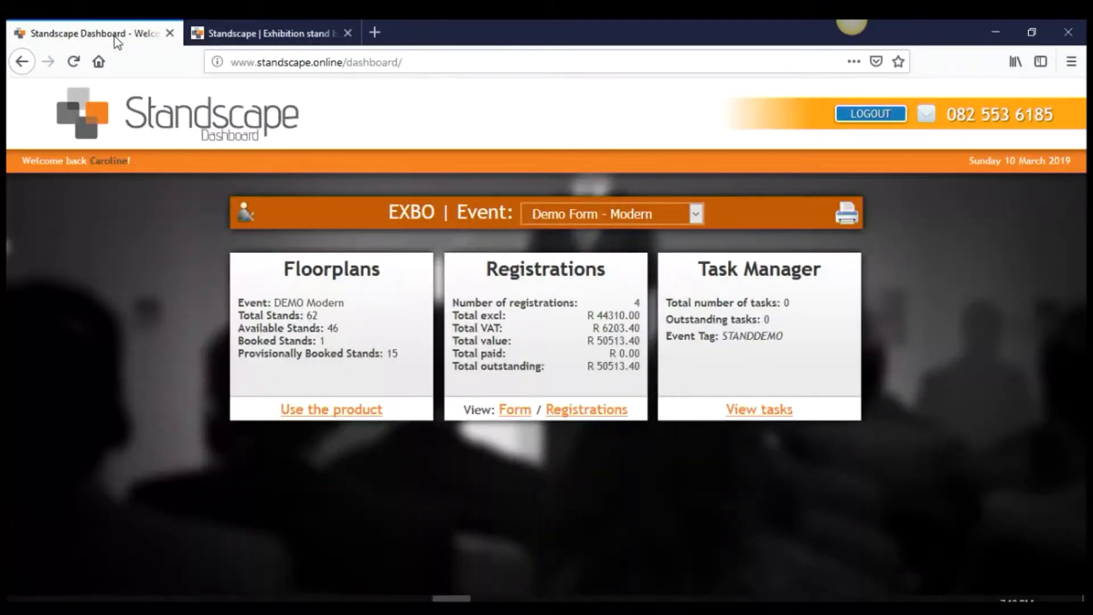
click(339, 411)
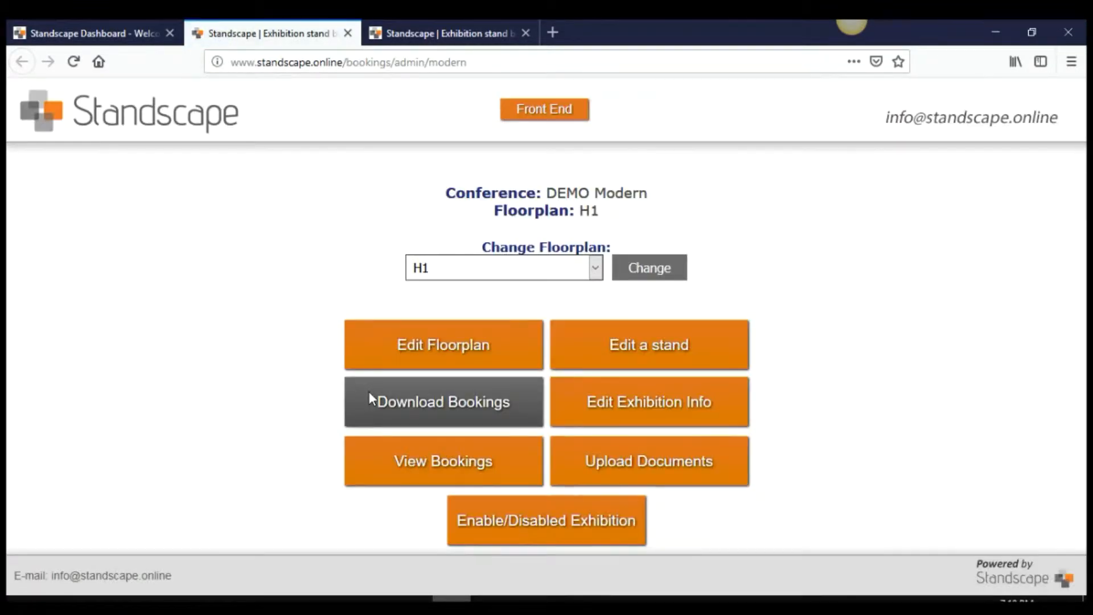
Download bookings of all statuses and open booking_list_search_All_Records.xls in Excel
click(445, 403)
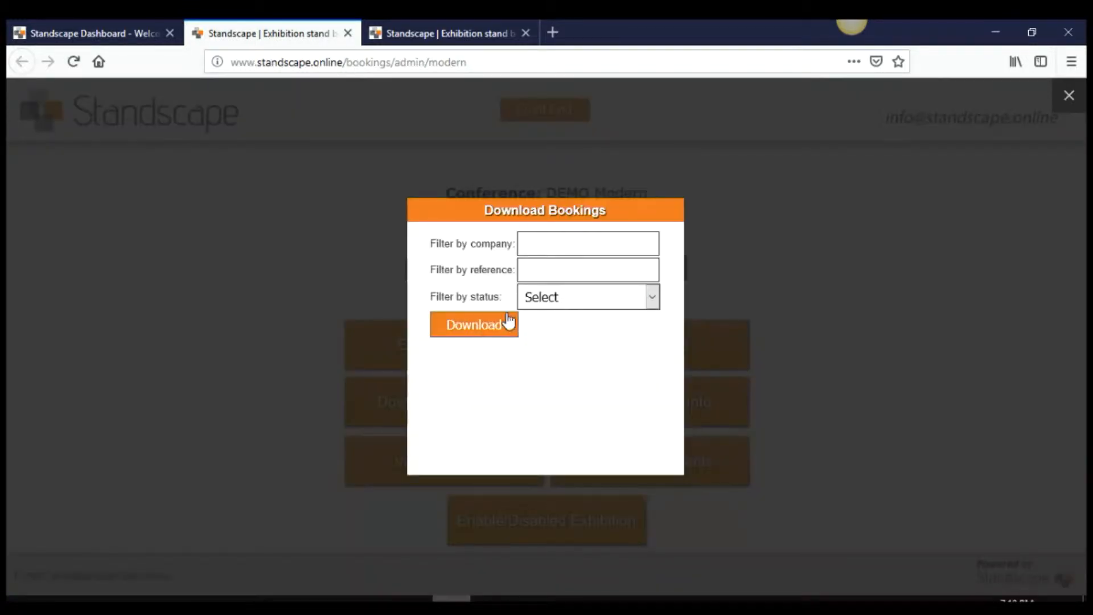
click(530, 302)
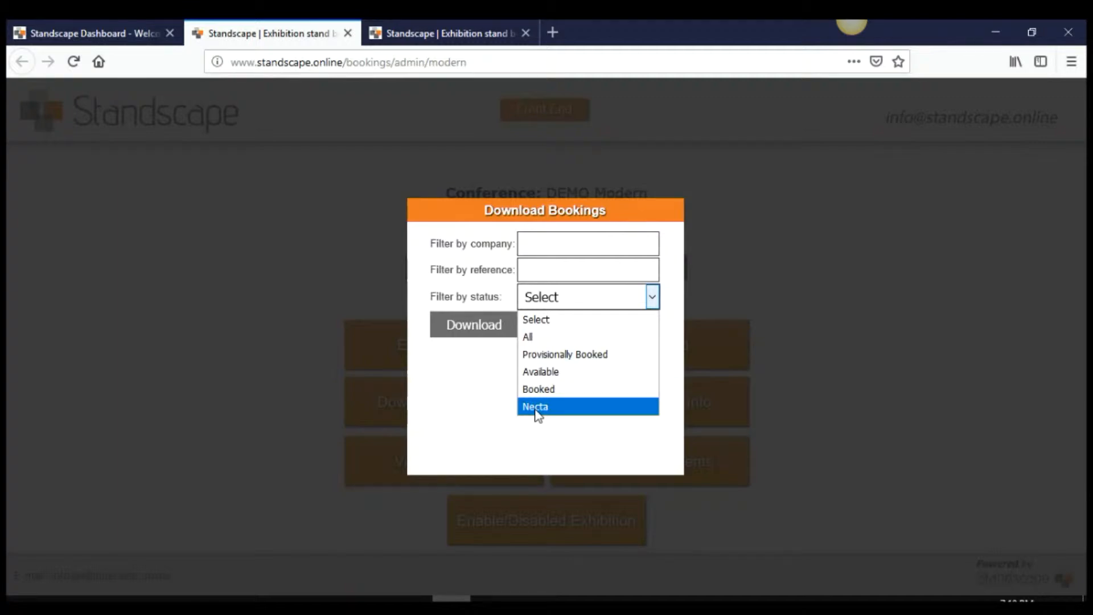
click(527, 336)
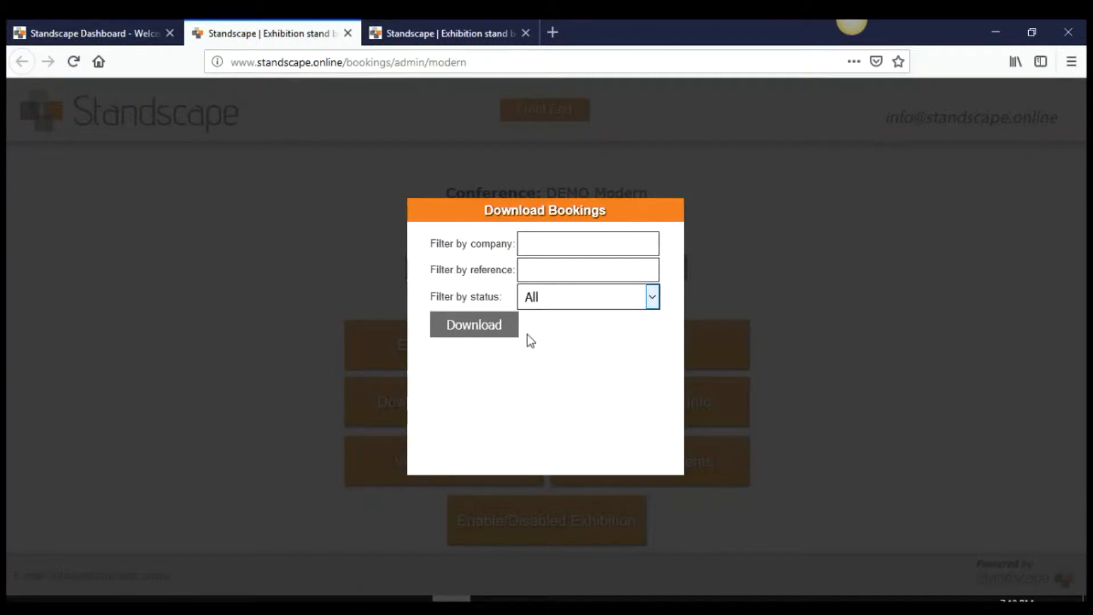
click(476, 329)
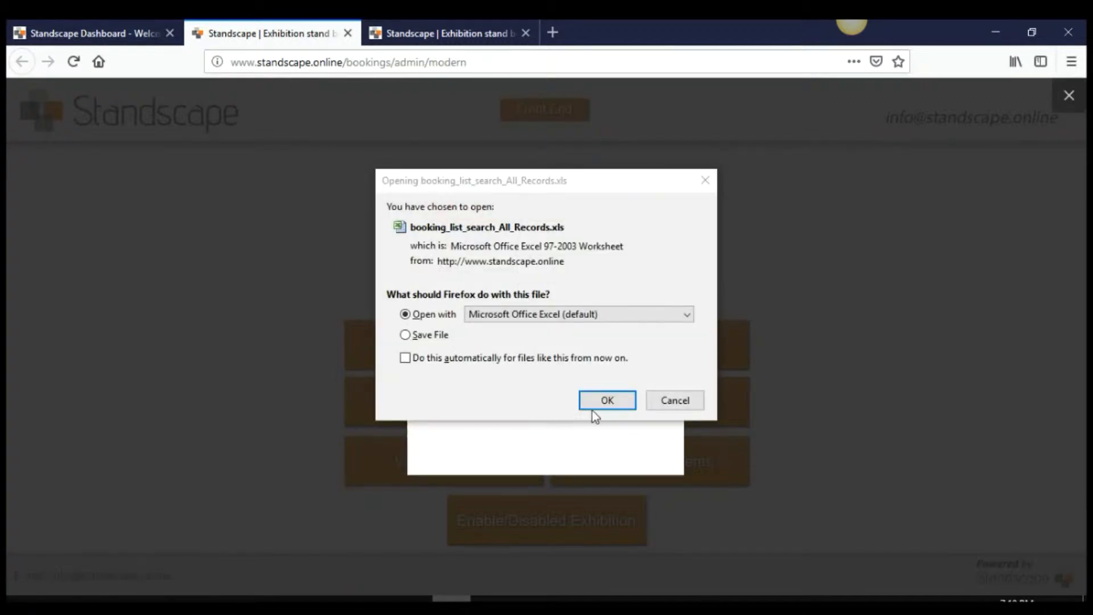
click(596, 405)
Fit every spreadsheet column to its contents, then return to the browser admin page
scroll(587, 309, down, 3)
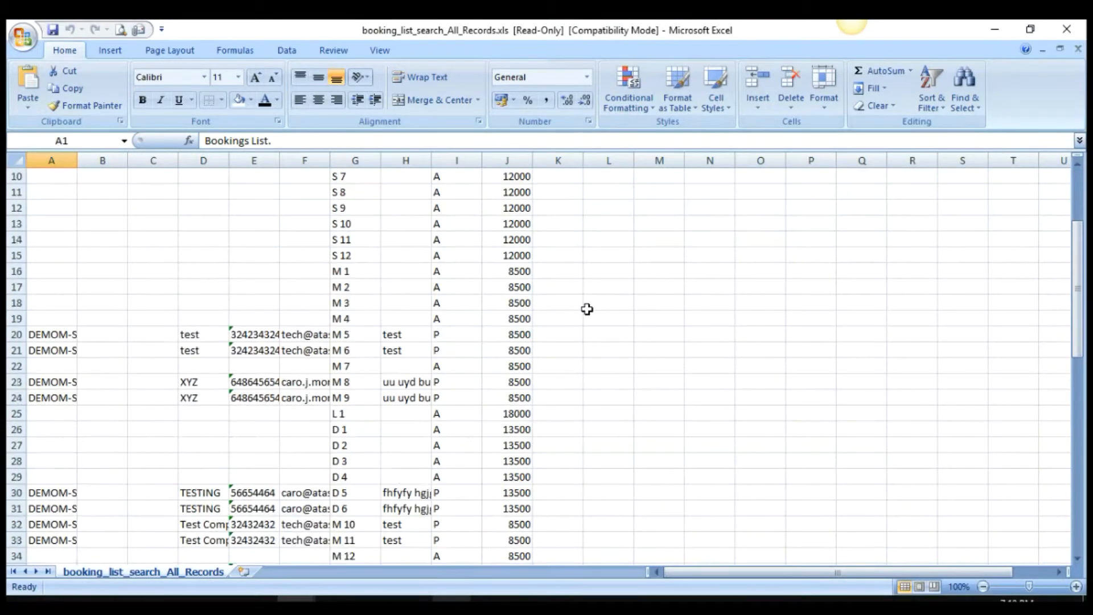
scroll(587, 309, down, 3)
click(21, 162)
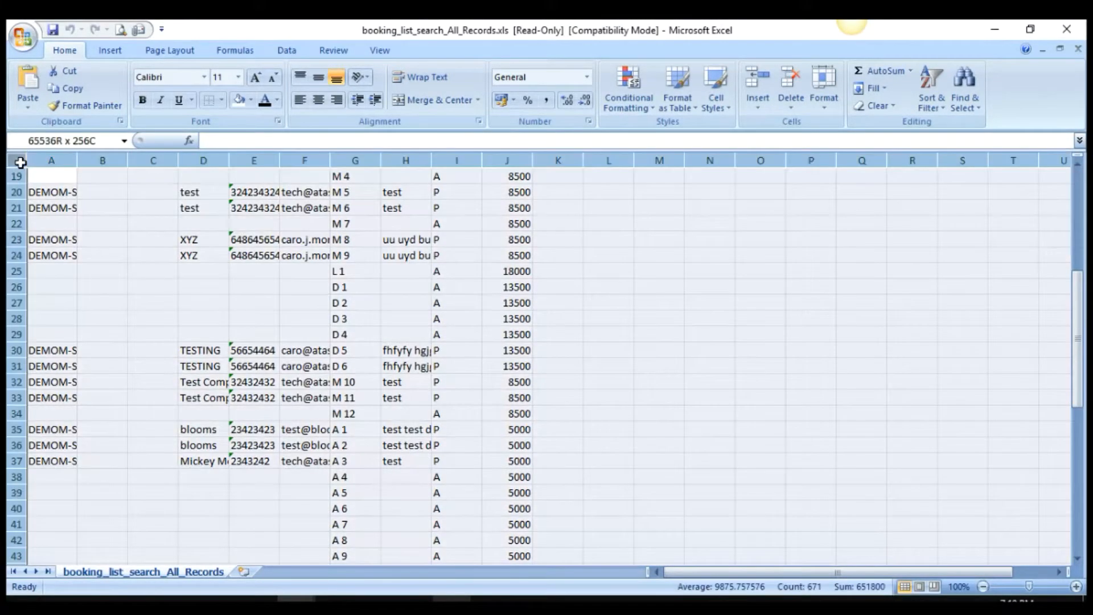
double_click(76, 160)
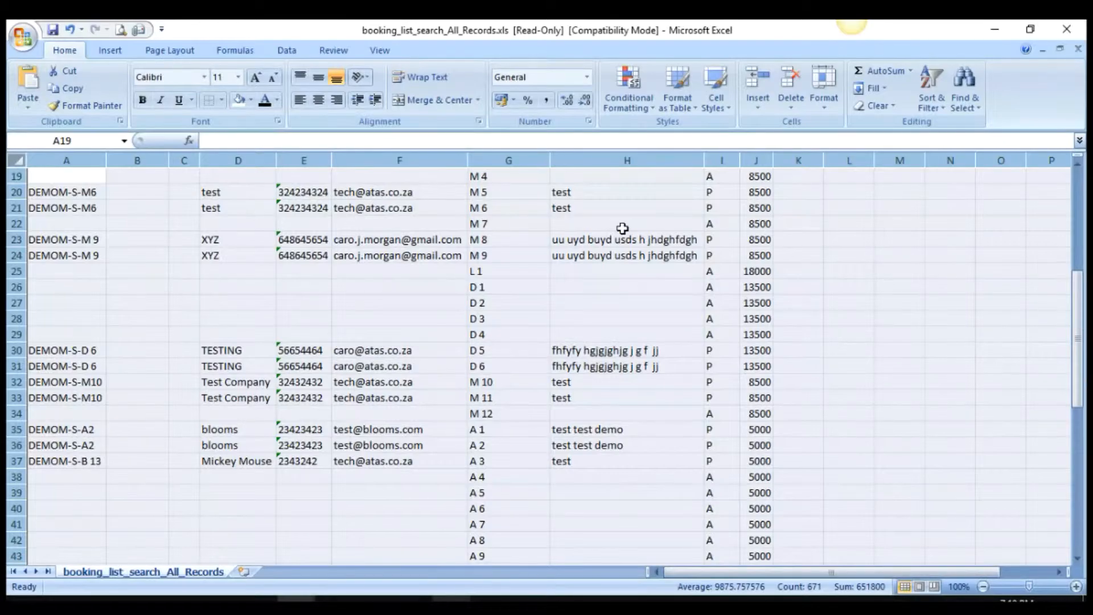
scroll(730, 329, down, 3)
key(alt+Tab)
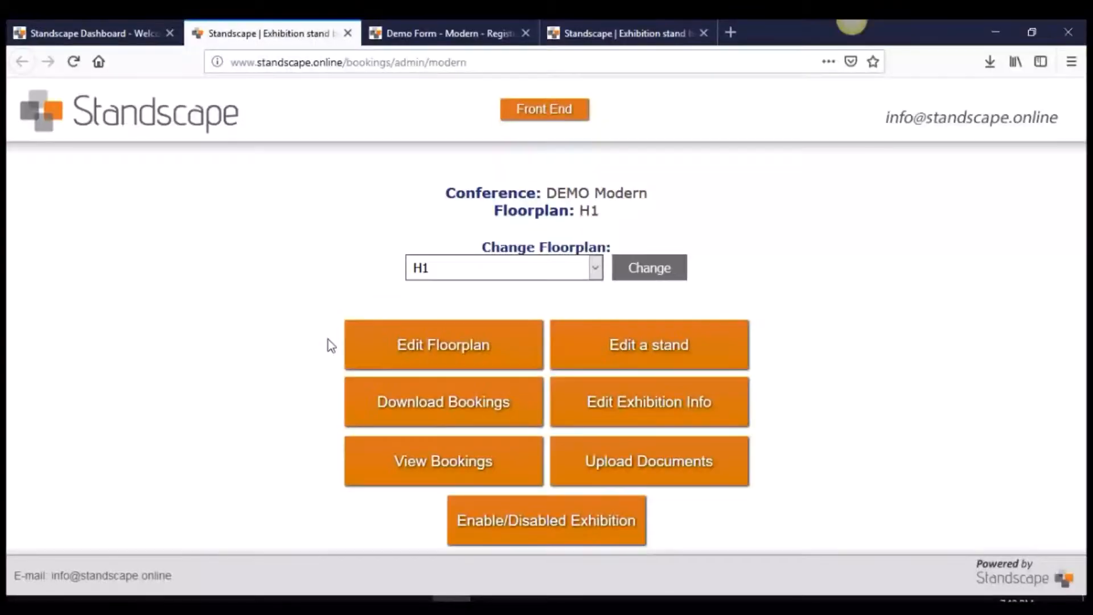
Review the completed bookings list and the blooms registration details, then return to the admin tab
click(424, 444)
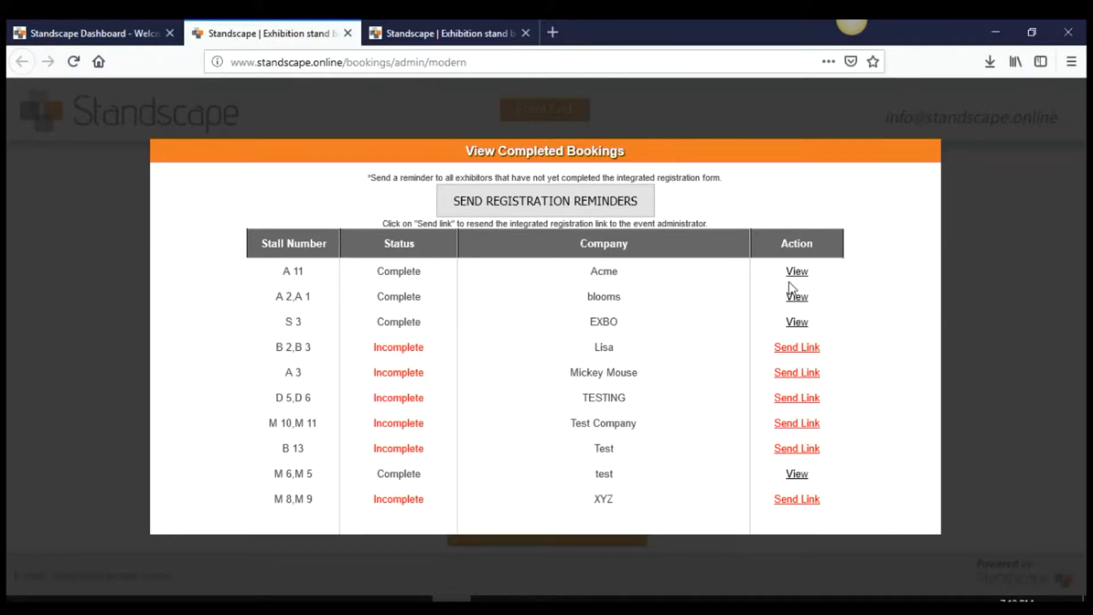
click(797, 298)
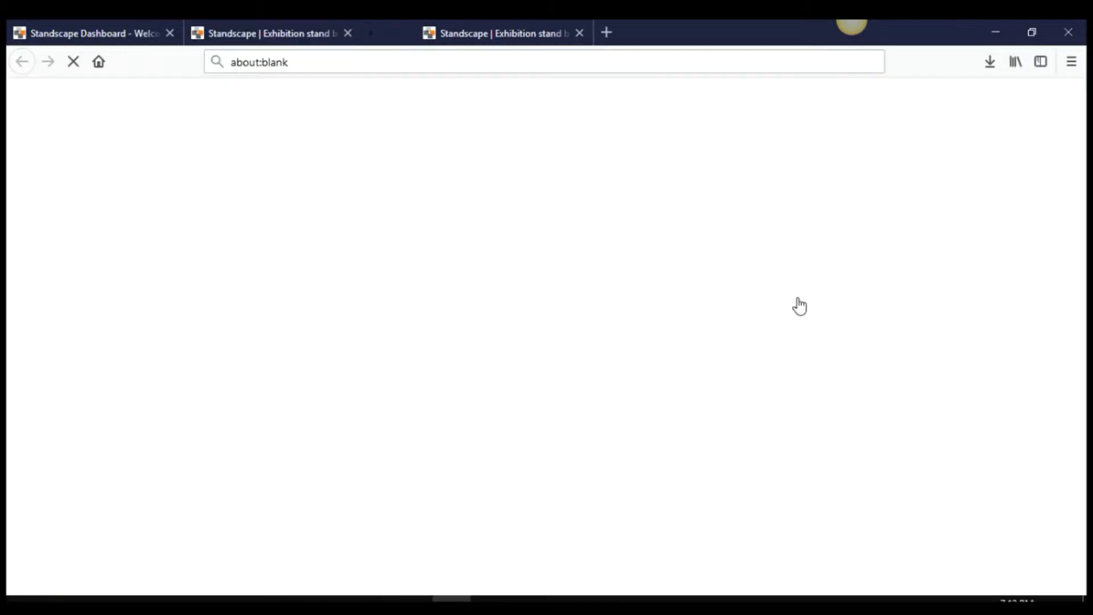
scroll(642, 292, down, 4)
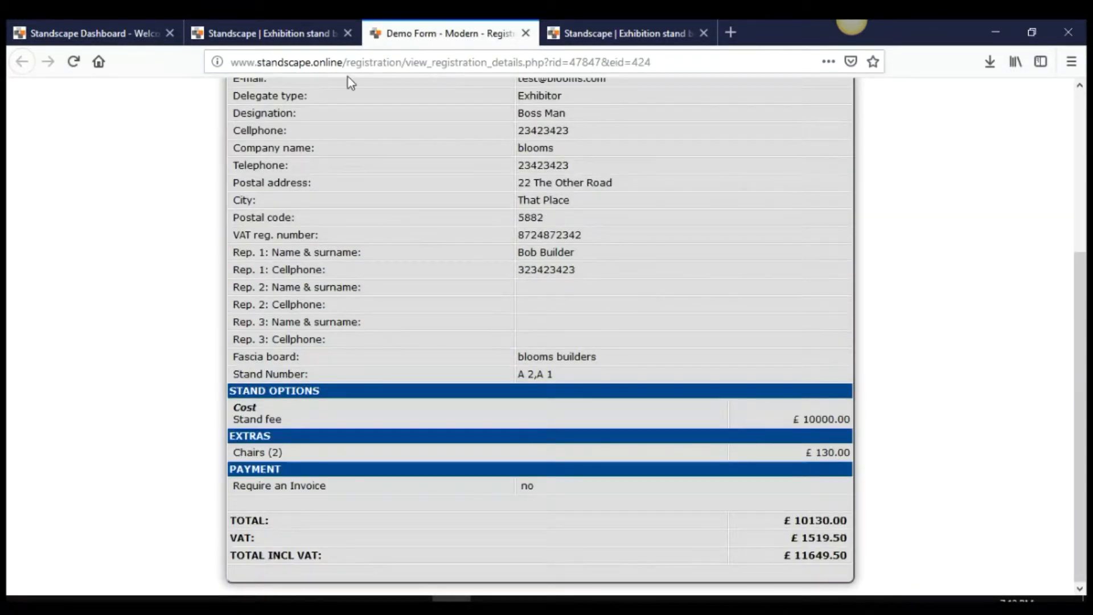
click(289, 34)
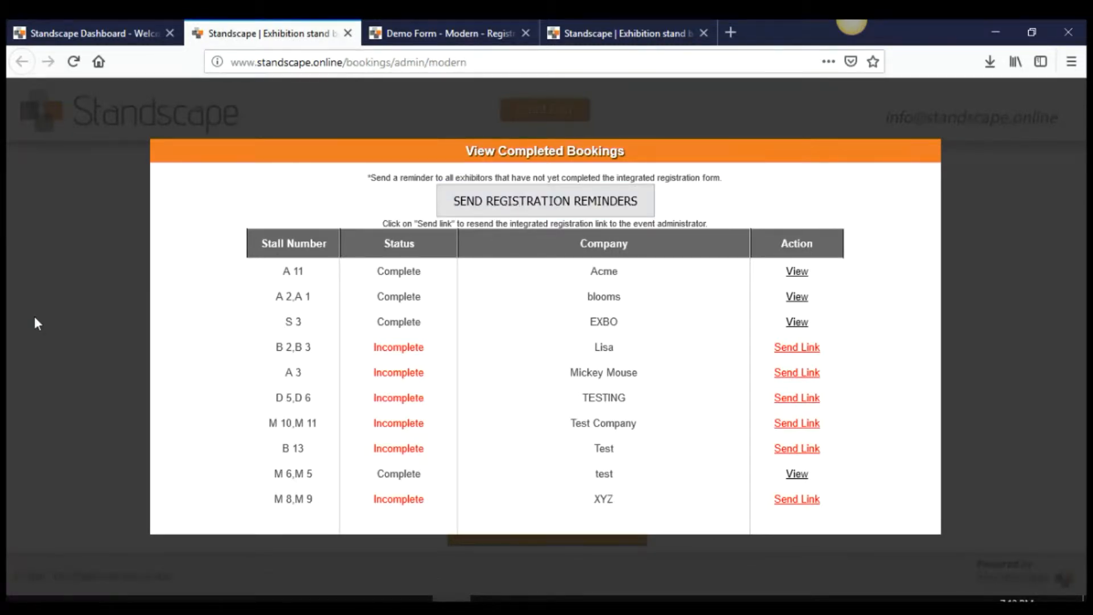
Close the bookings overview and load stand D5's booking in Edit a Stand
click(70, 306)
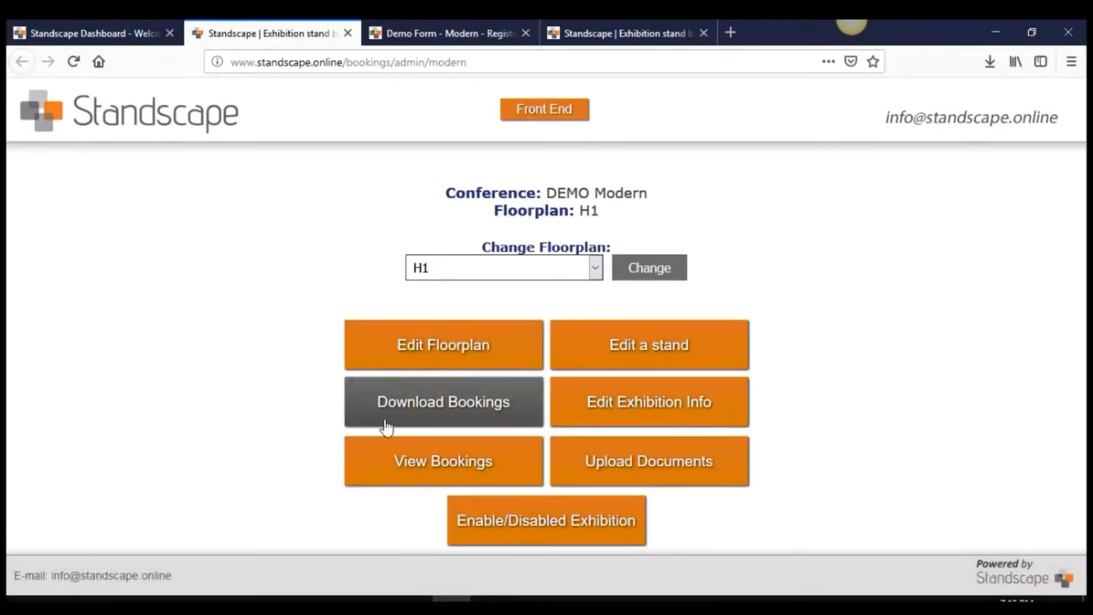
click(636, 348)
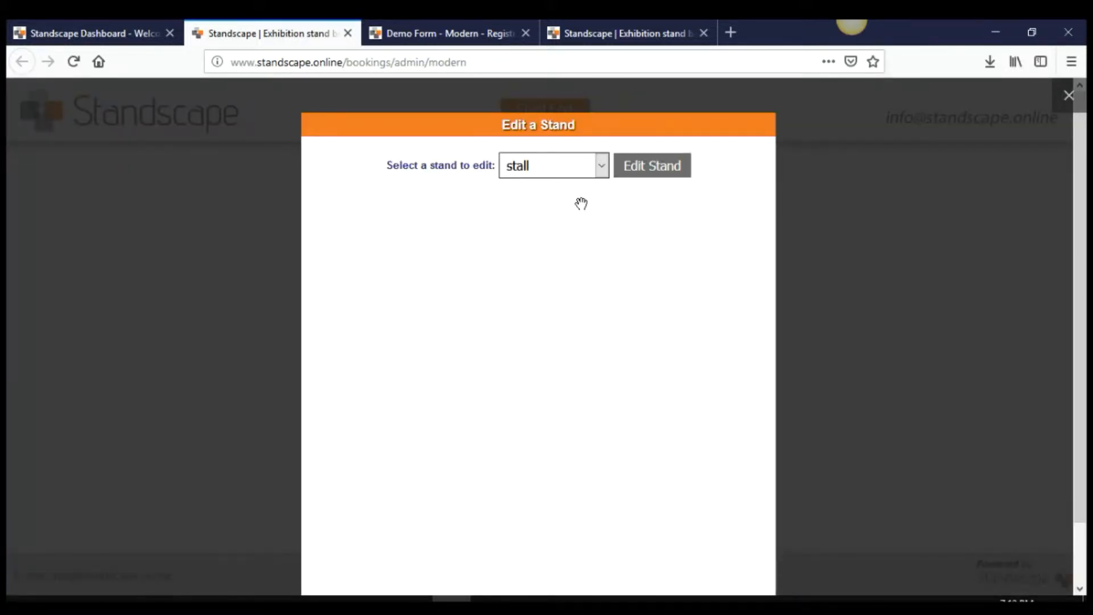
click(598, 172)
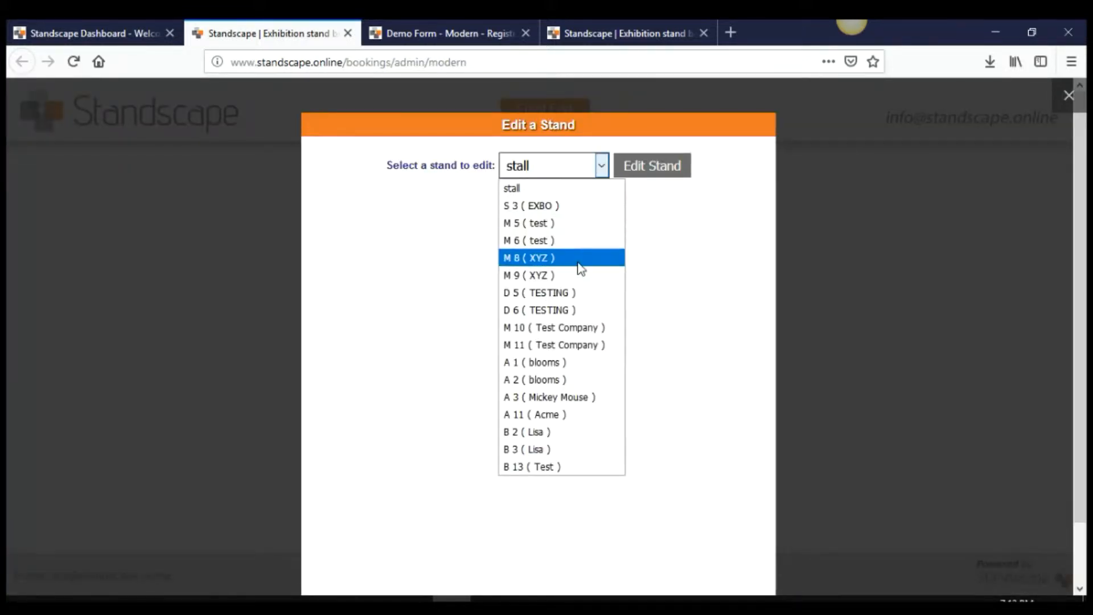
click(574, 292)
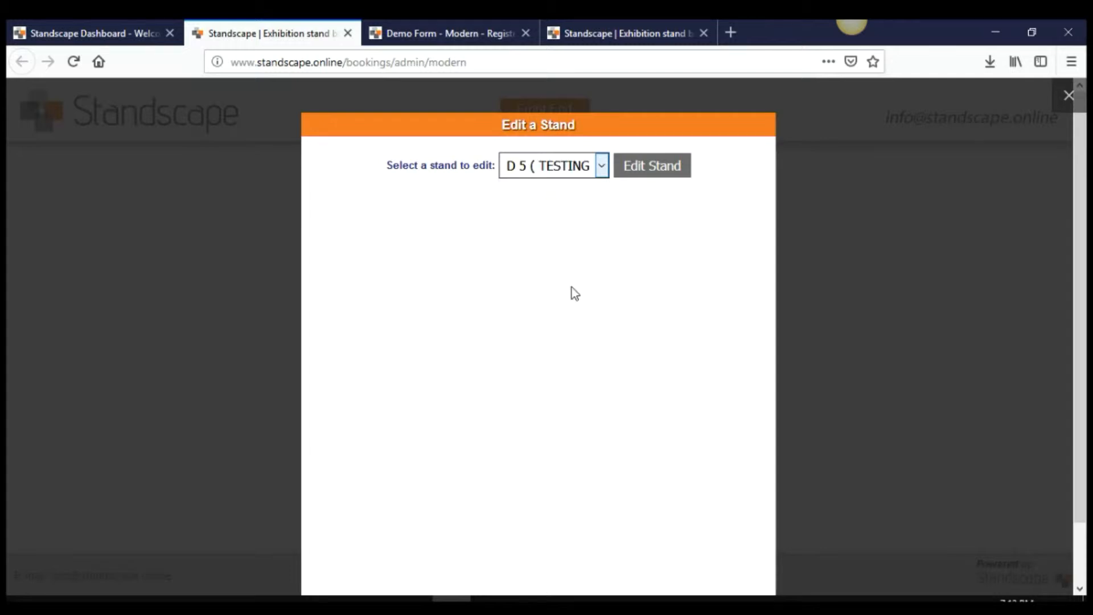
click(633, 168)
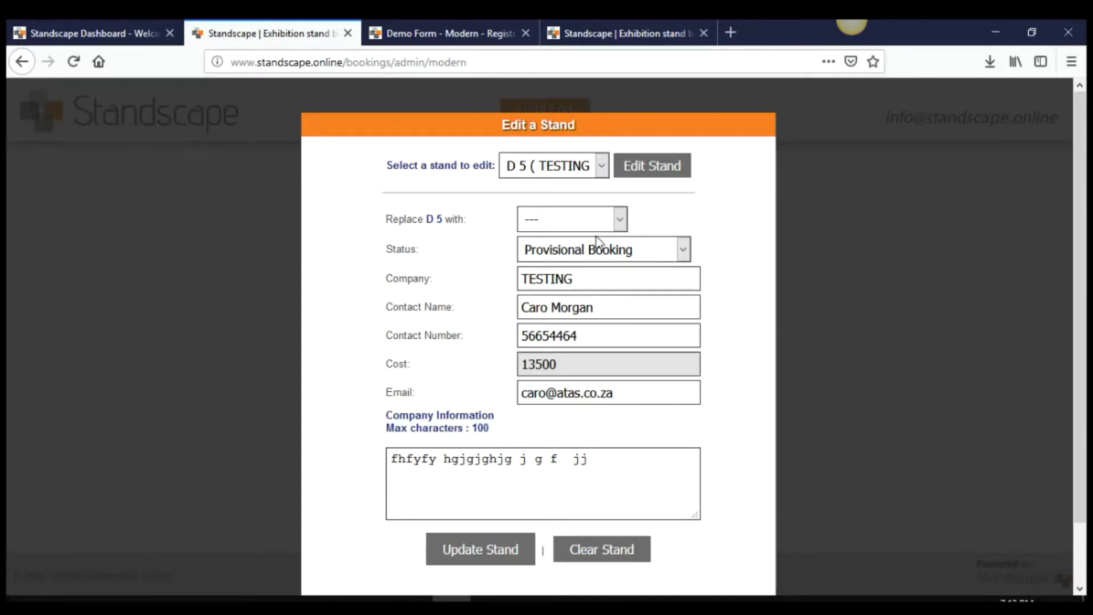
Move the D5 booking onto replacement stand D4 and close the popup
click(618, 220)
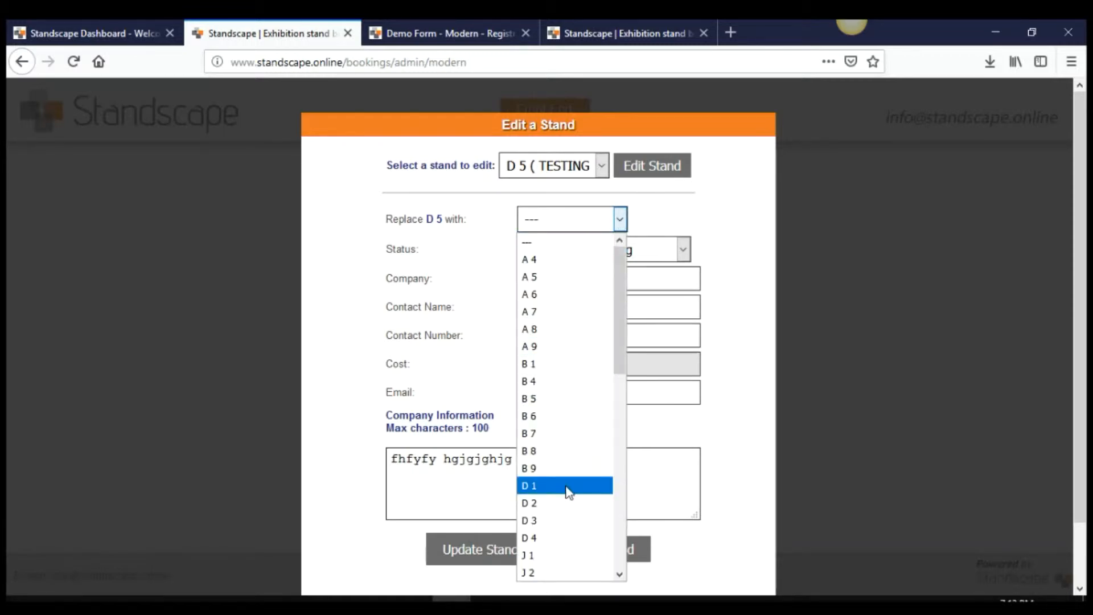
click(550, 537)
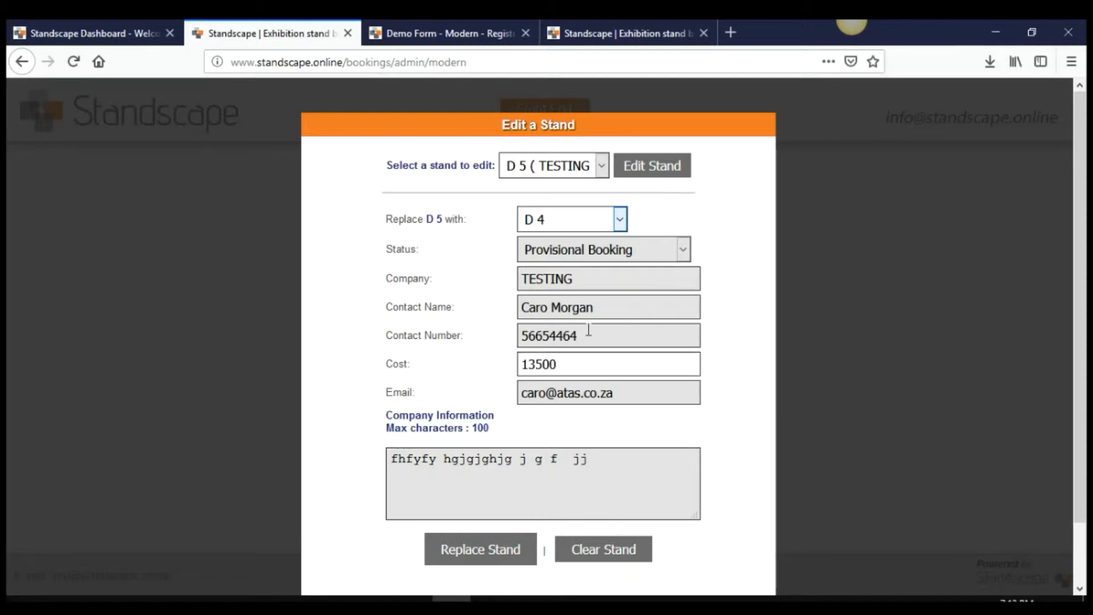
click(476, 555)
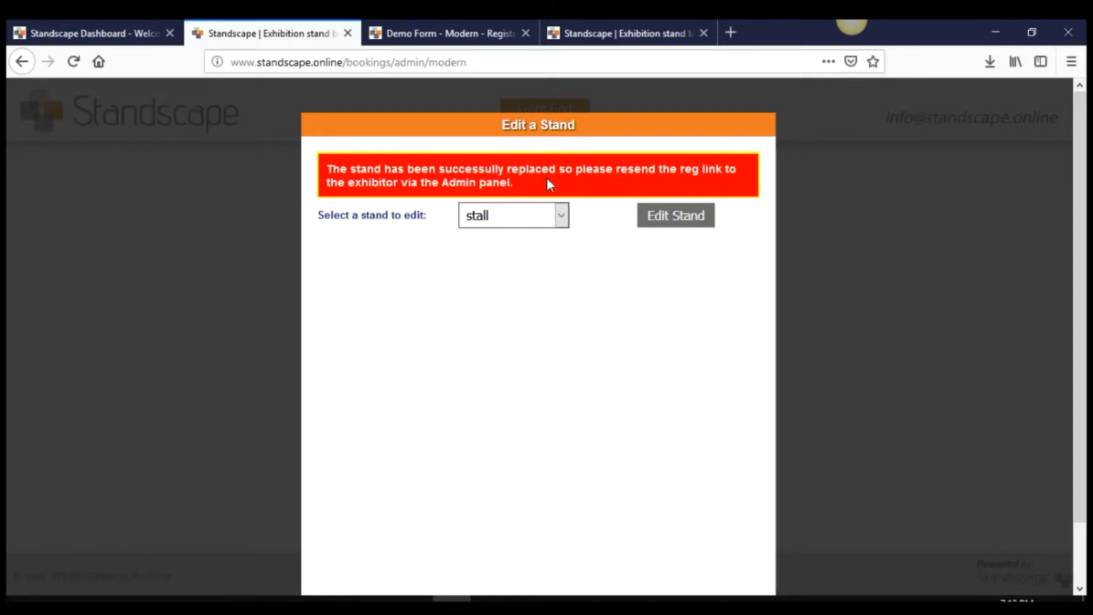
click(868, 201)
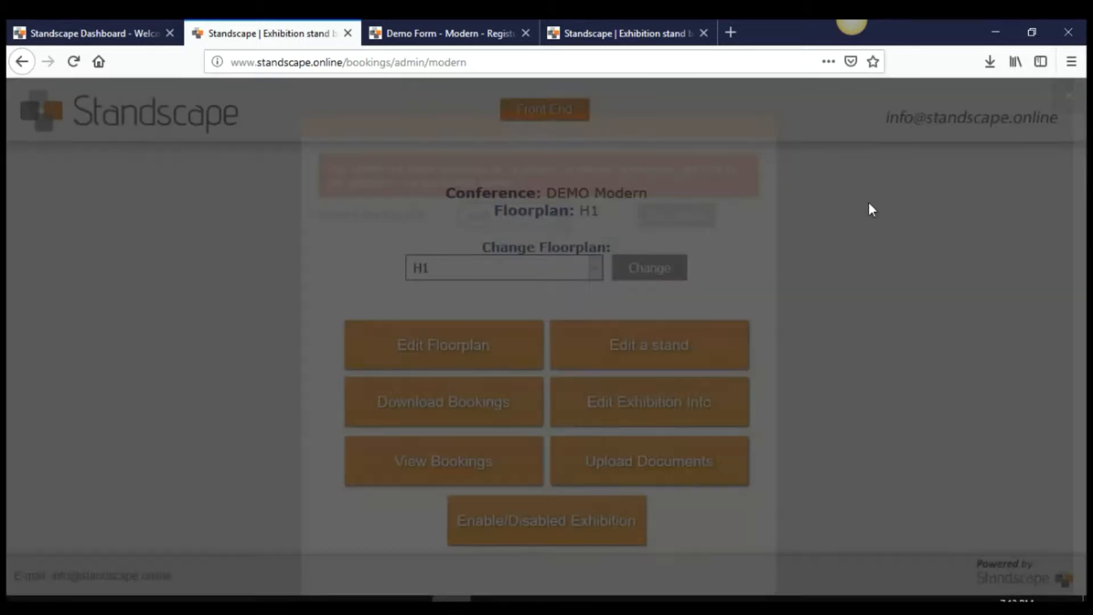
Open and close the DEMO Modern conference details and the floorplan H1 document uploads
click(672, 409)
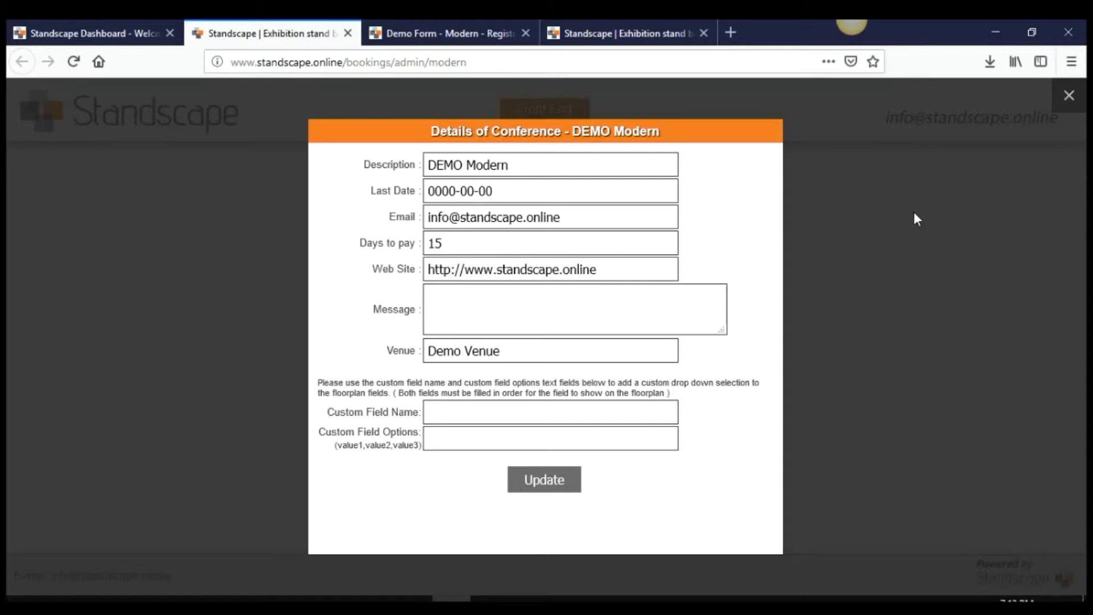
click(1068, 96)
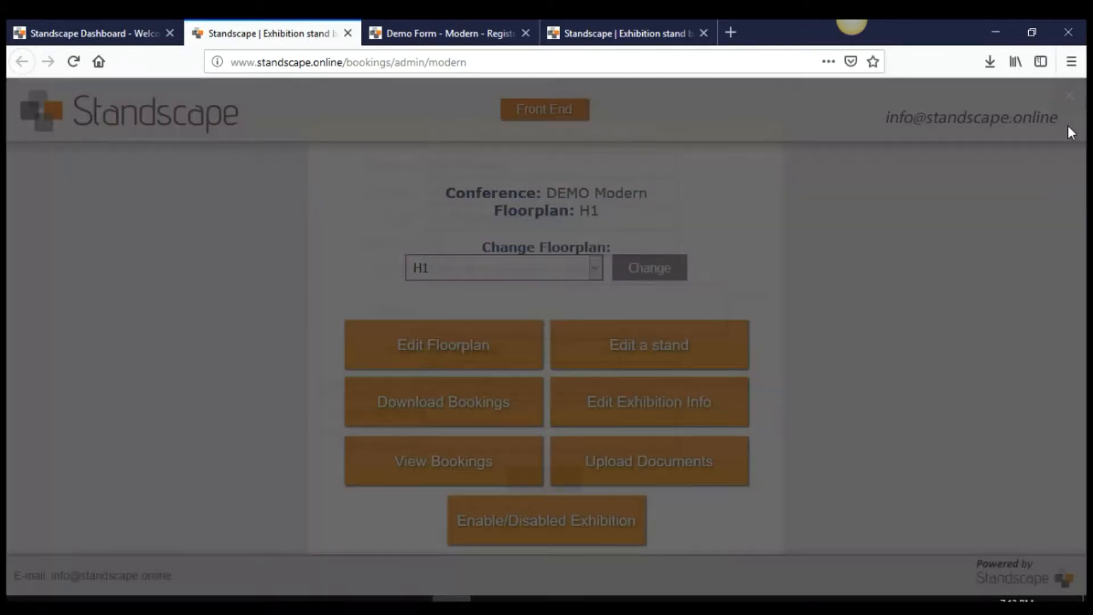
click(683, 466)
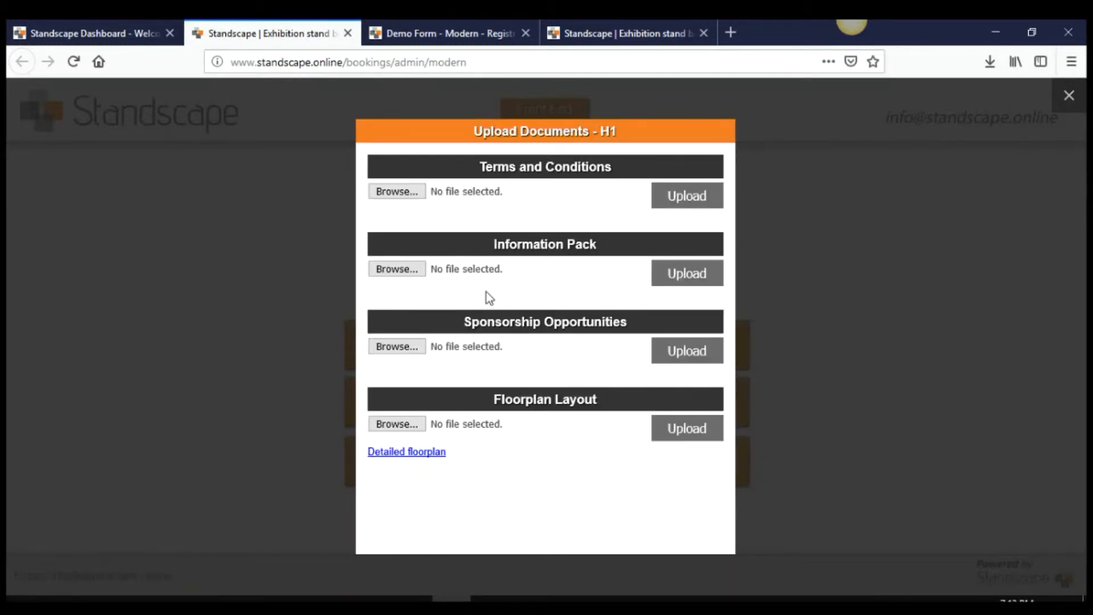
click(876, 477)
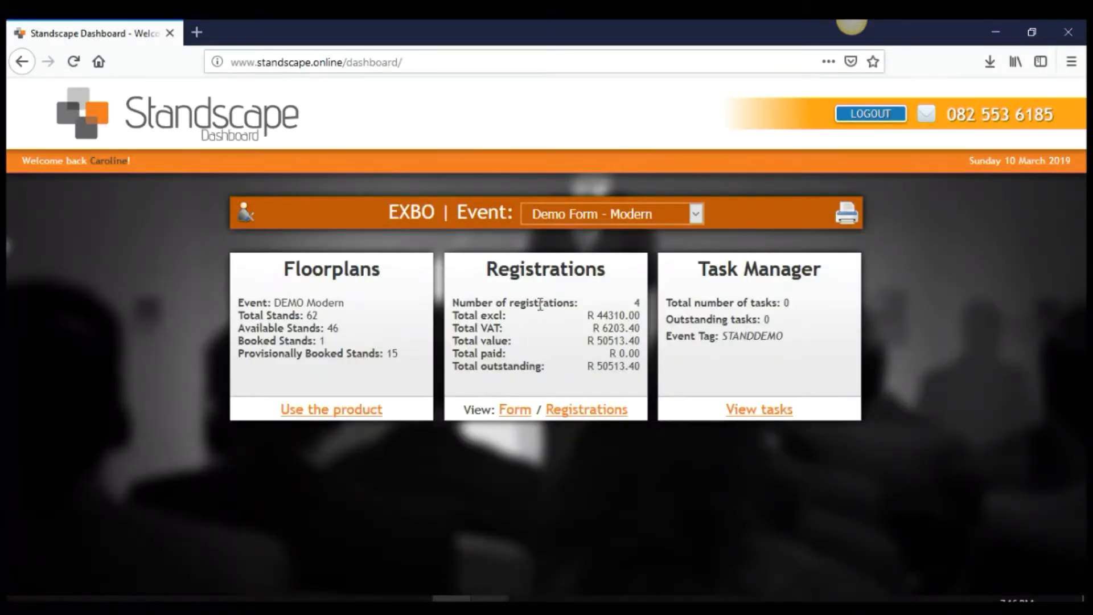
Browse the blank registration form for the 10–13 December 2019 event, then return to the dashboard
click(515, 410)
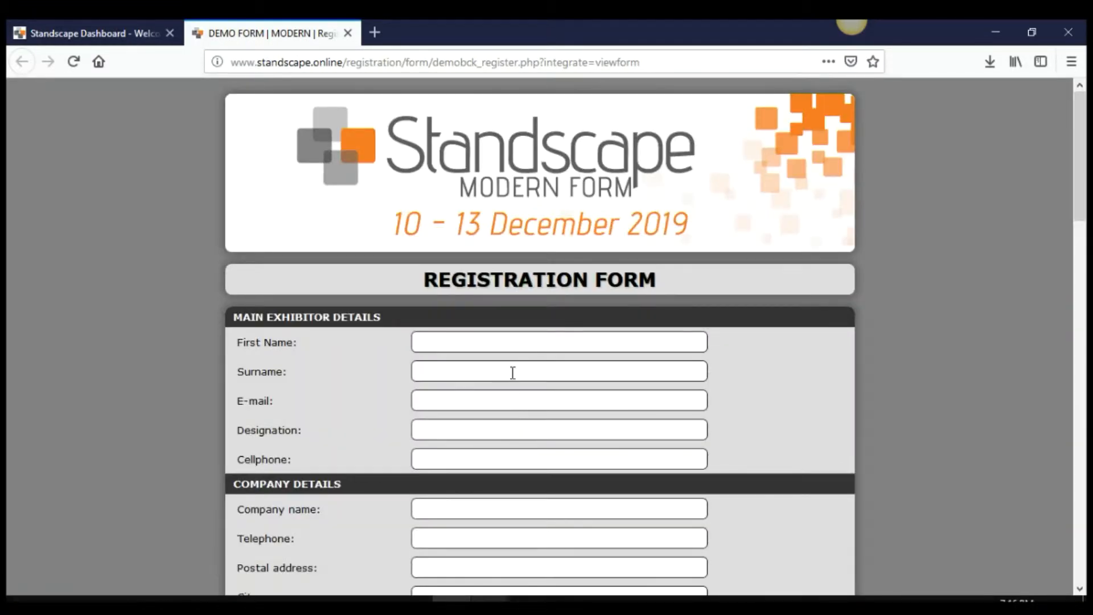
scroll(522, 349, down, 3)
scroll(525, 350, down, 10)
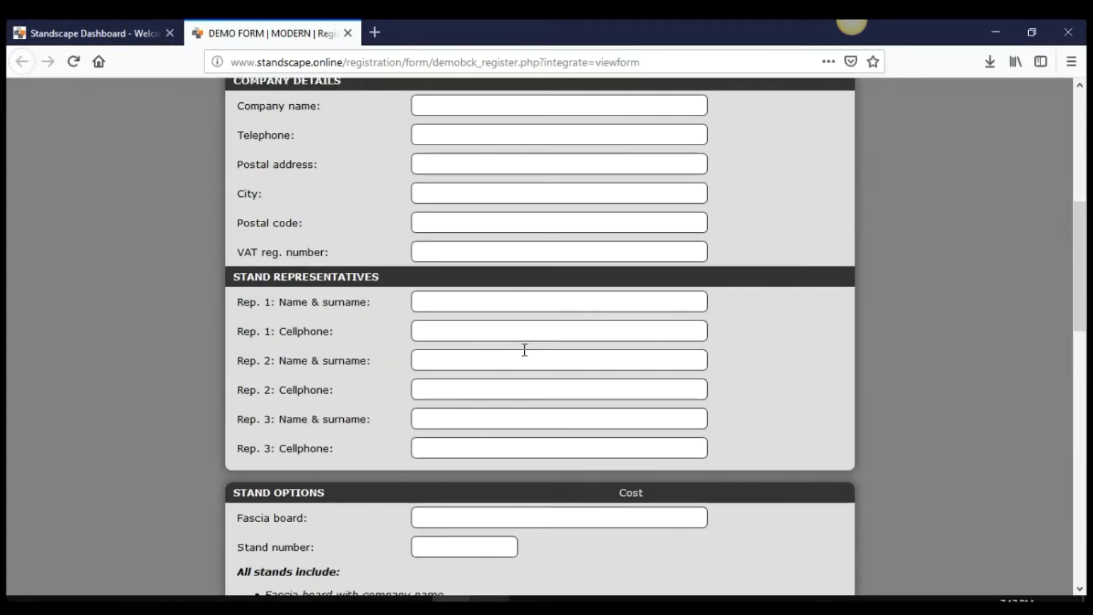
scroll(524, 353, up, 13)
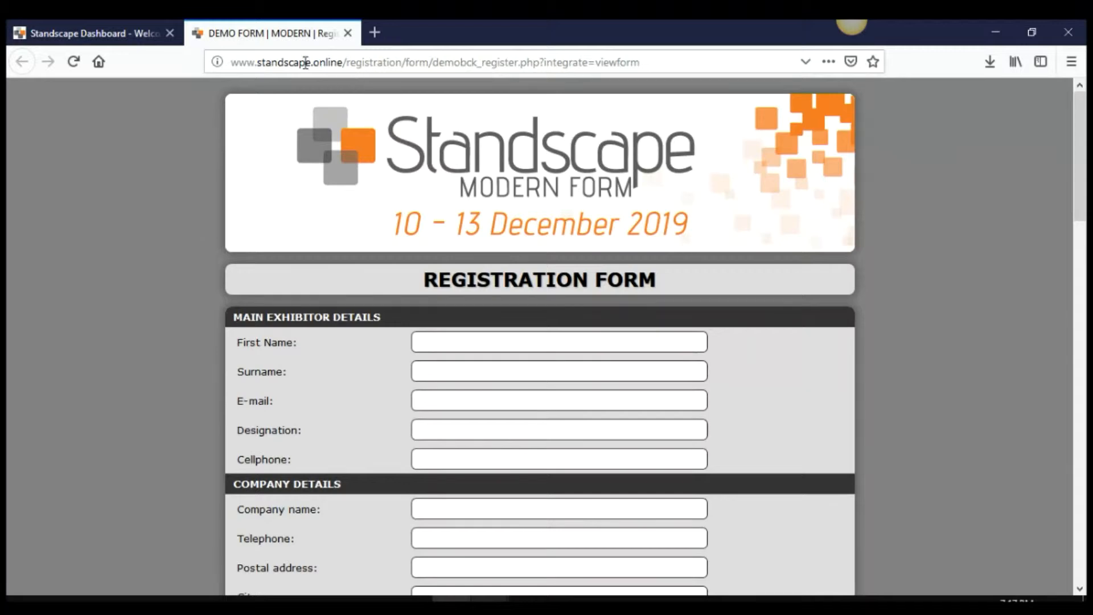
click(126, 34)
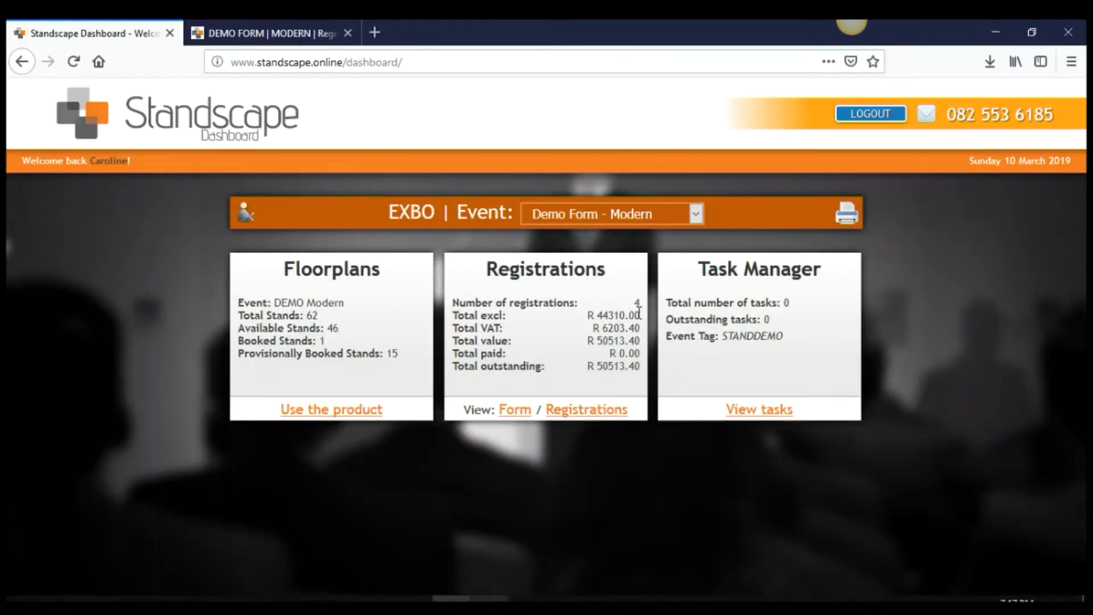
List the event's four registrations and sort them by surname, first name, then reference
click(611, 411)
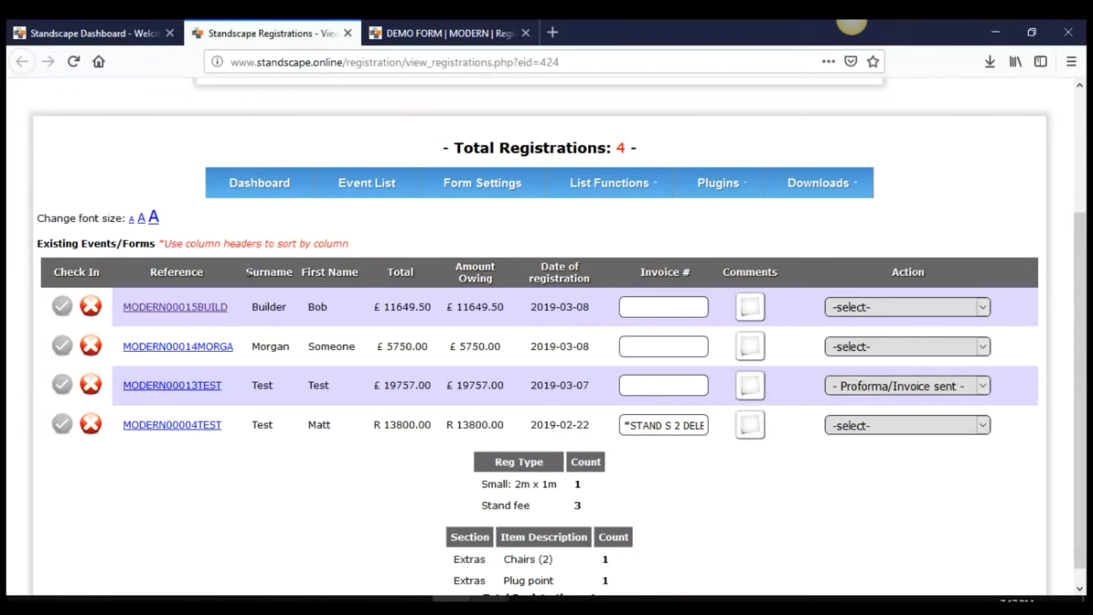
click(259, 268)
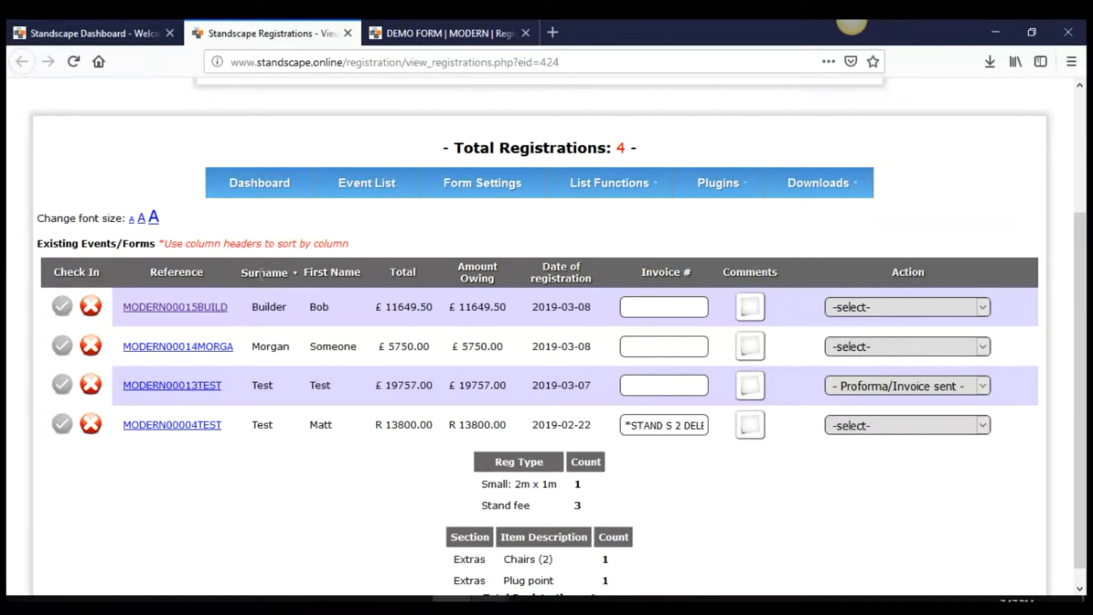
click(332, 273)
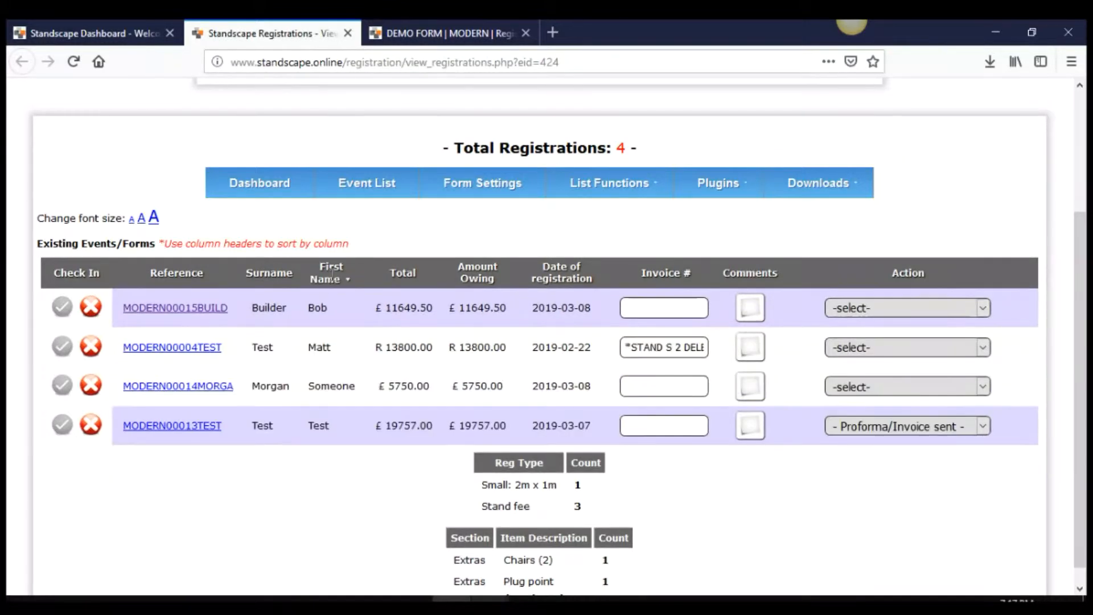
click(173, 276)
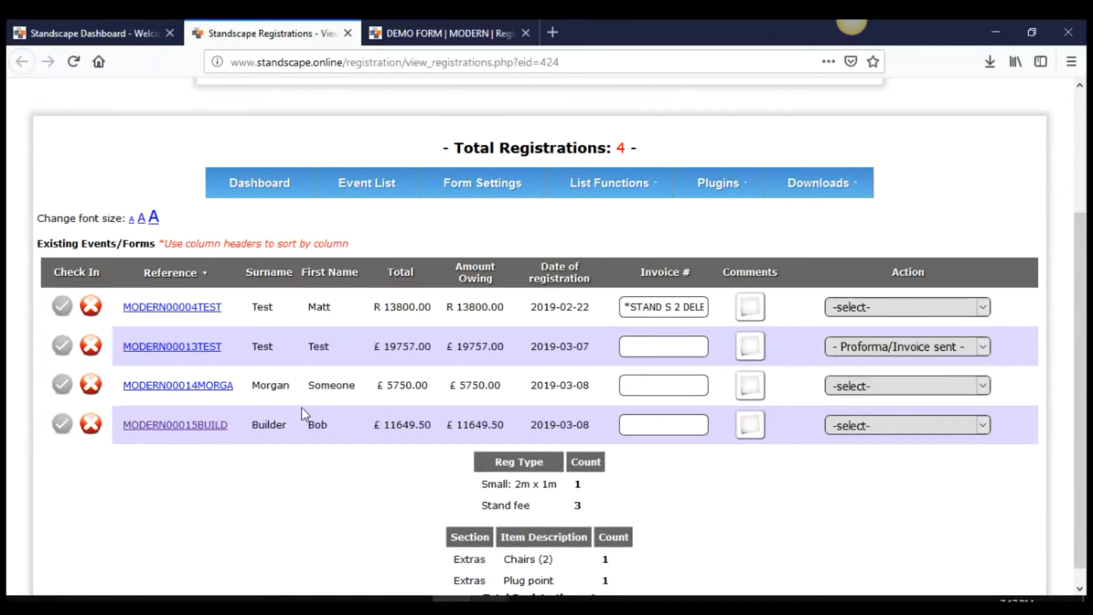
scroll(555, 483, down, 1)
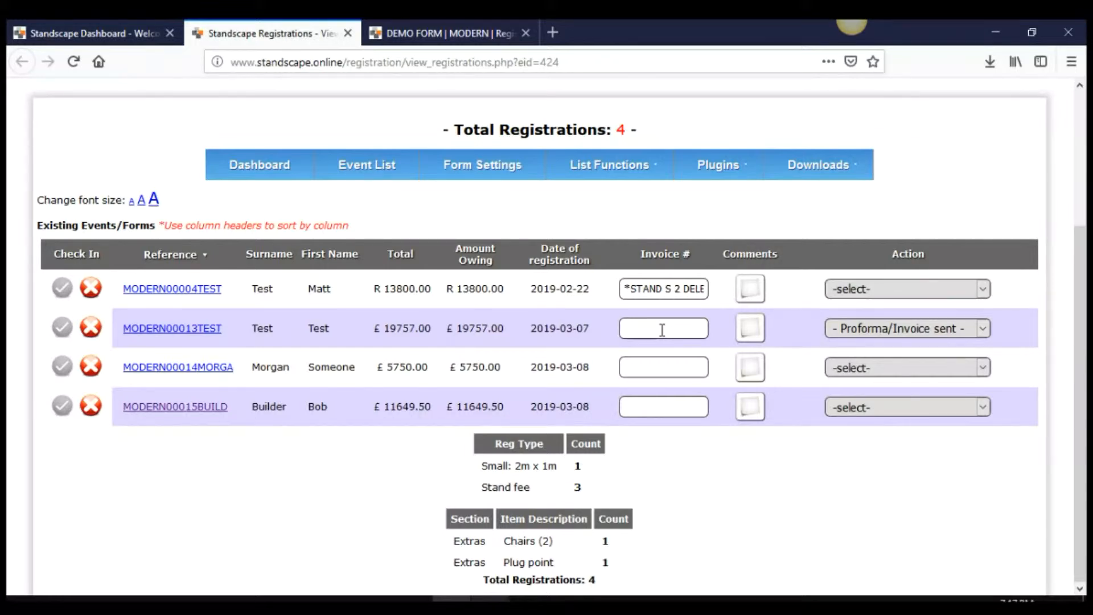
click(851, 334)
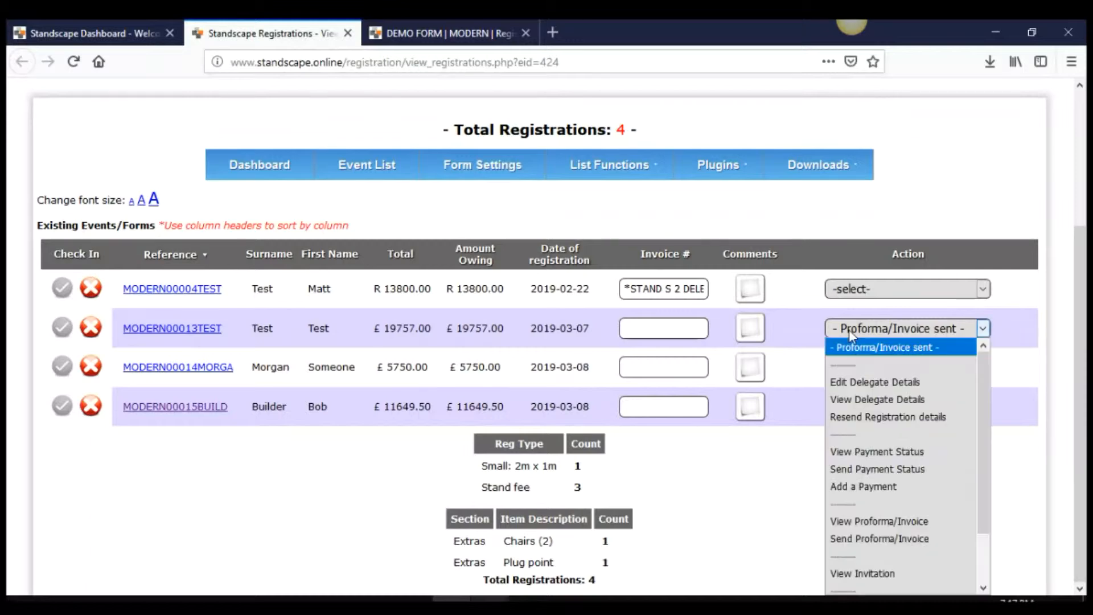
click(896, 523)
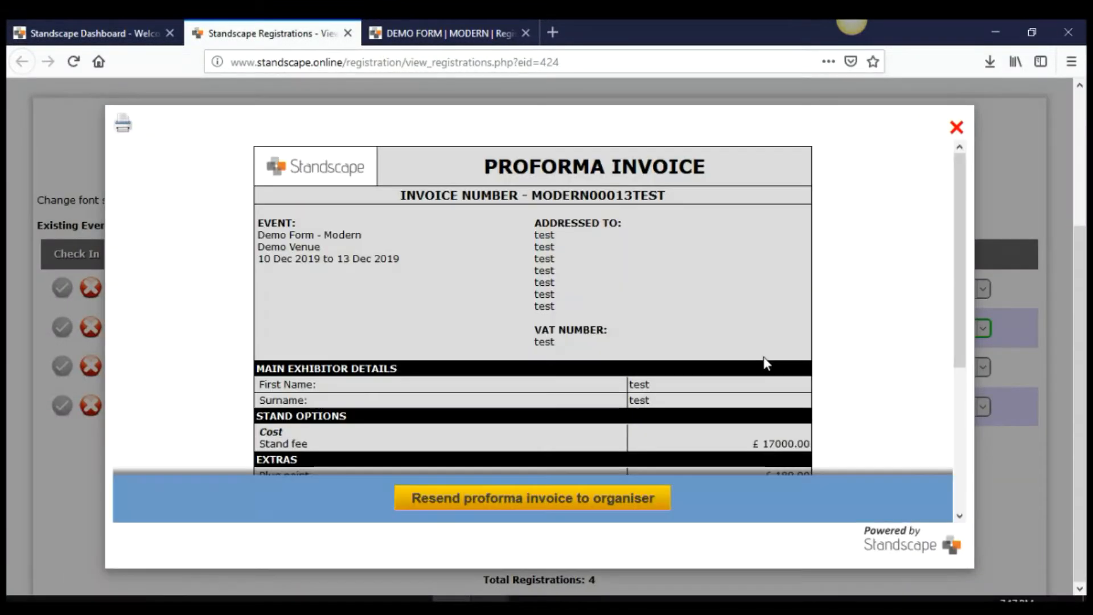
scroll(762, 357, down, 4)
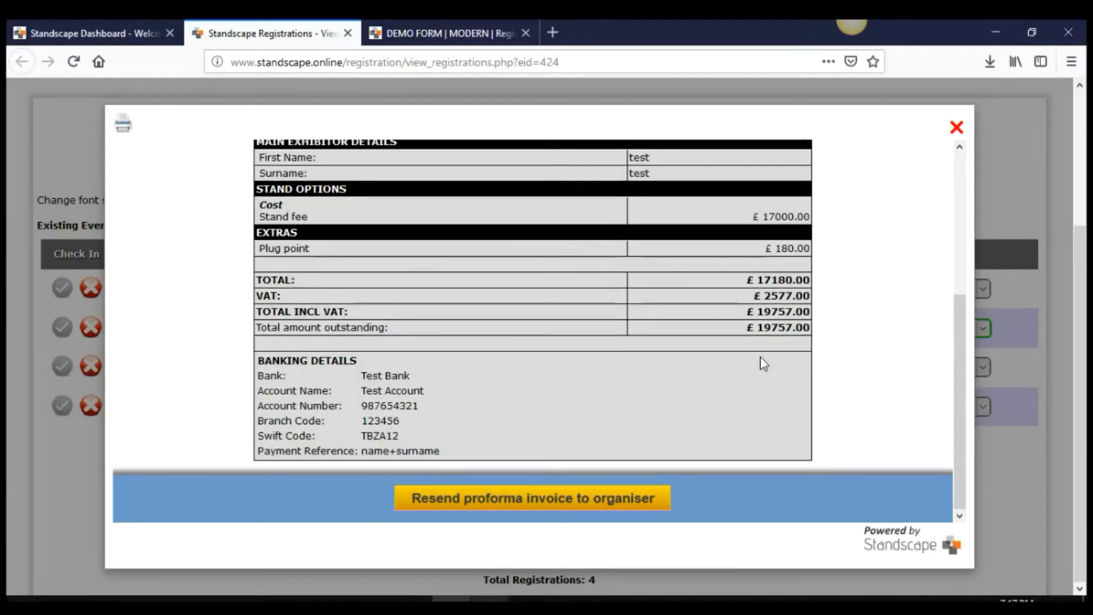
click(957, 128)
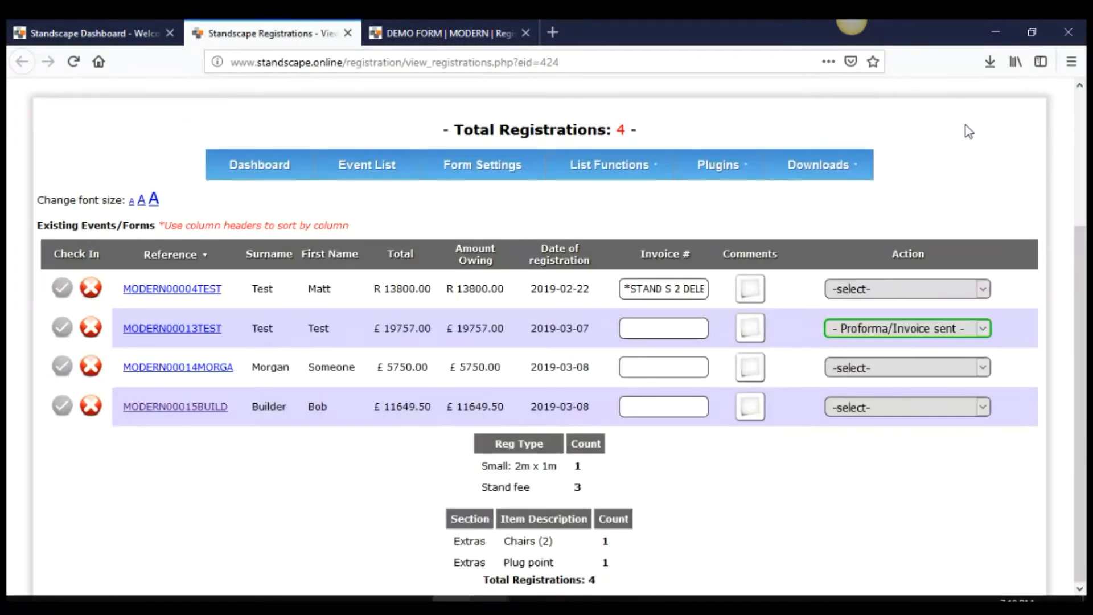
click(892, 369)
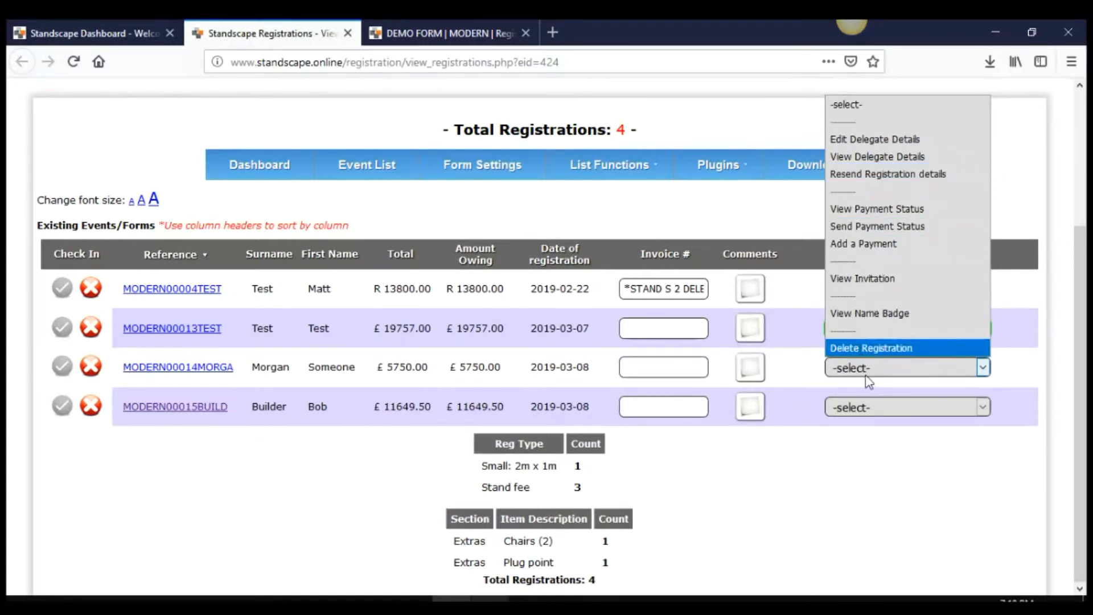
click(844, 527)
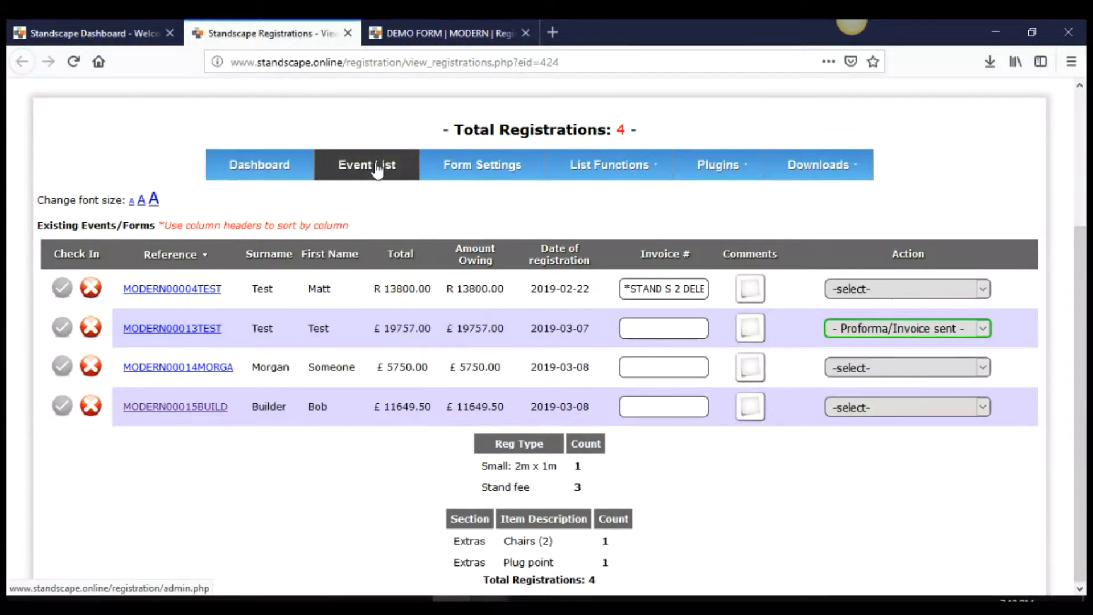
mouse_move(606, 171)
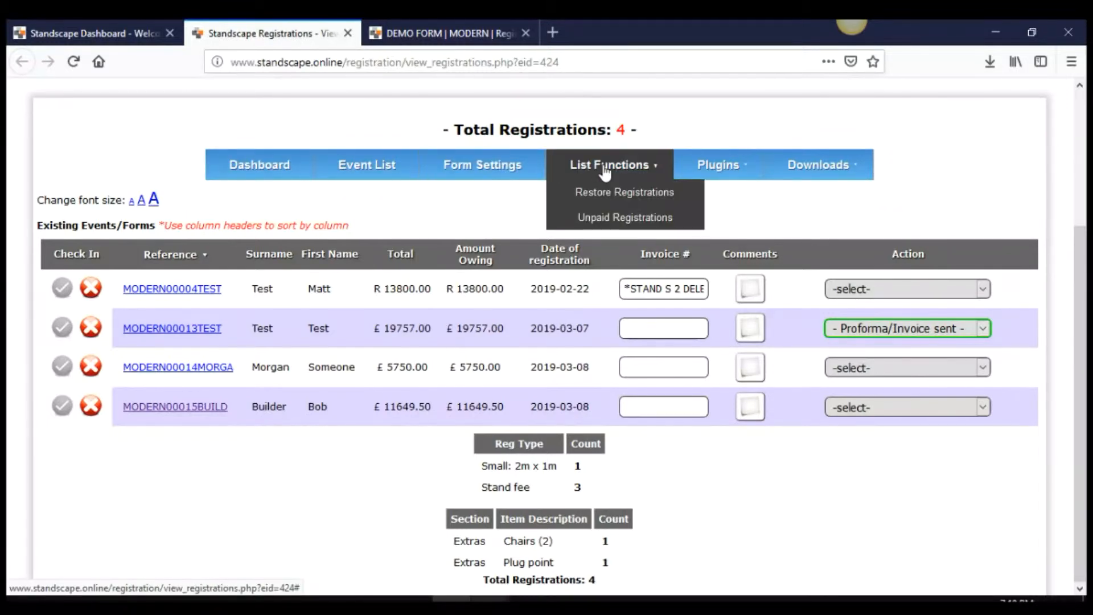
mouse_move(696, 173)
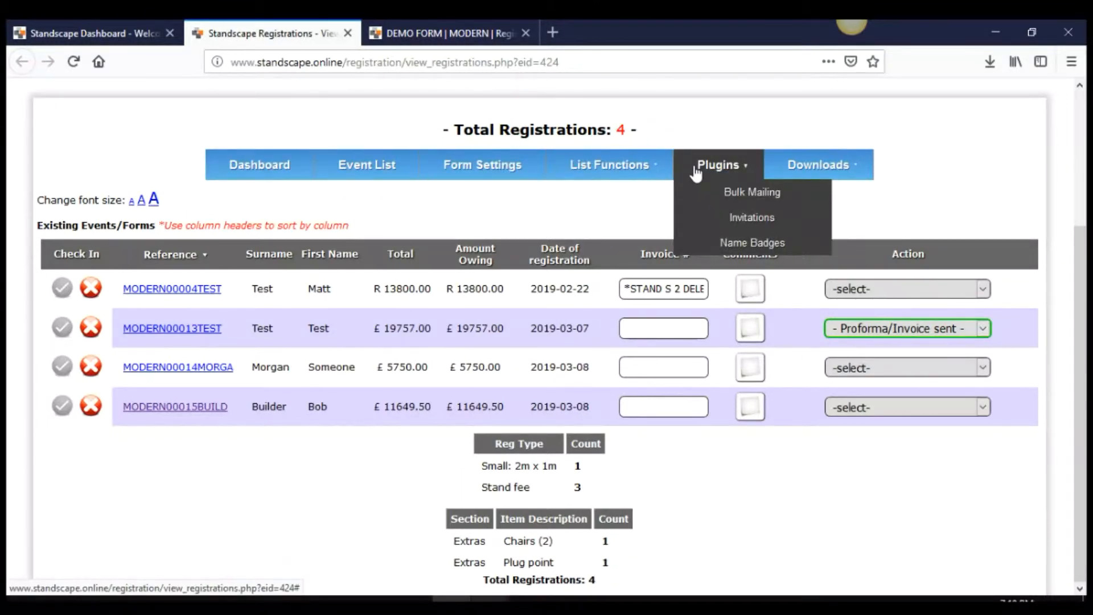
mouse_move(800, 170)
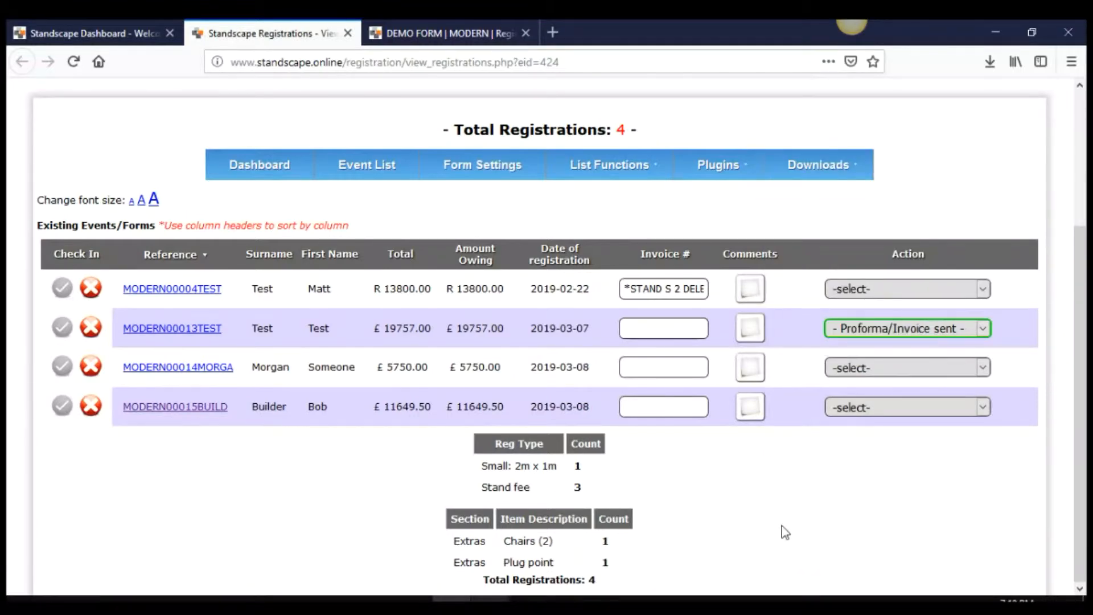
Add the comment 'blah blah' to the first registration
click(748, 289)
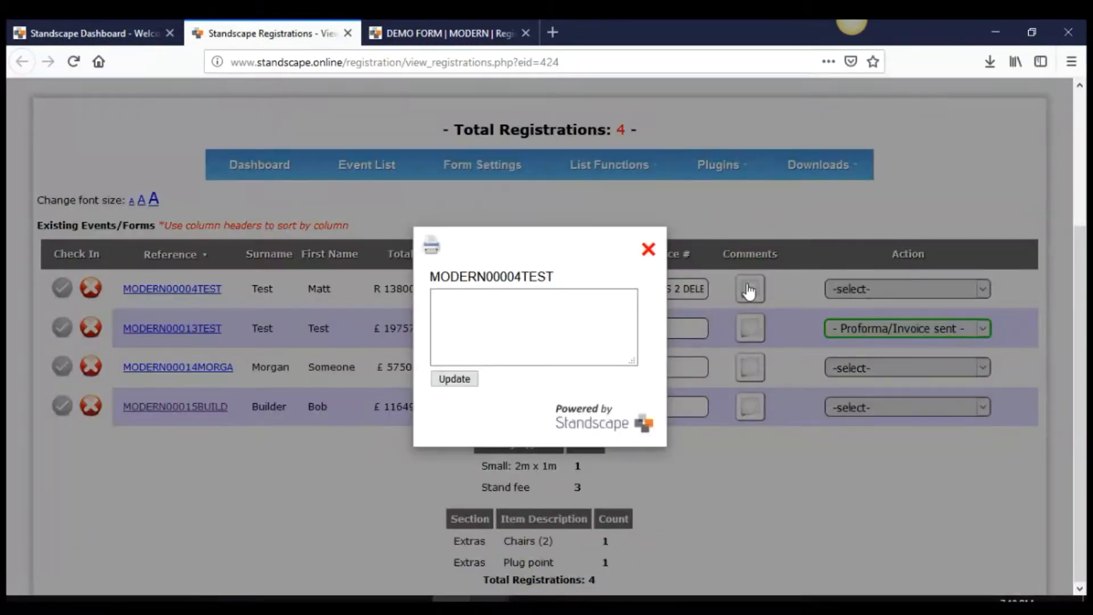
click(563, 299)
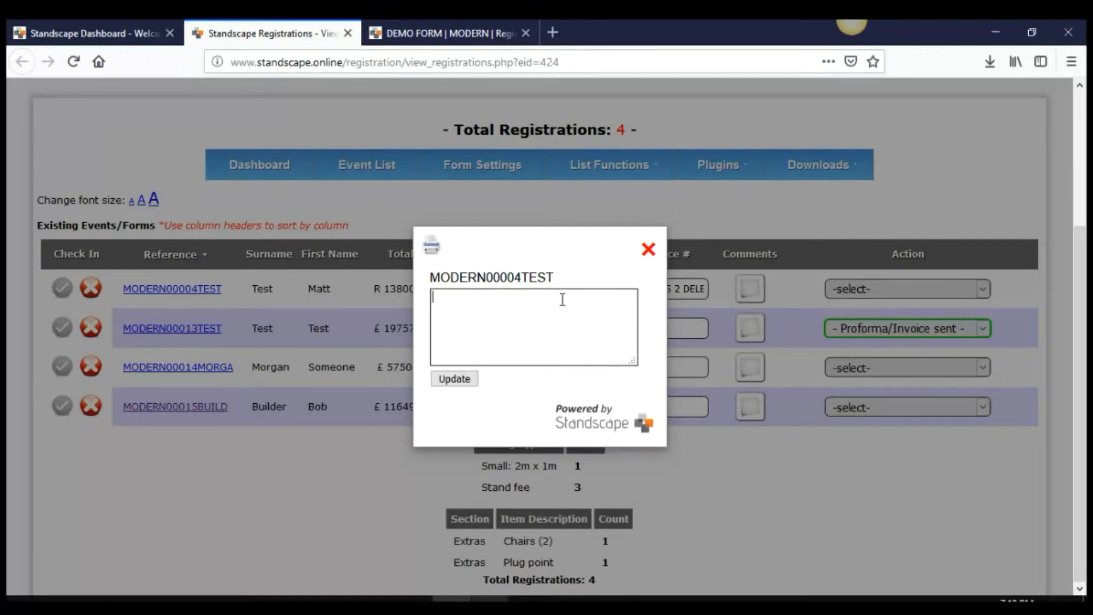
text(blah blah)
click(458, 378)
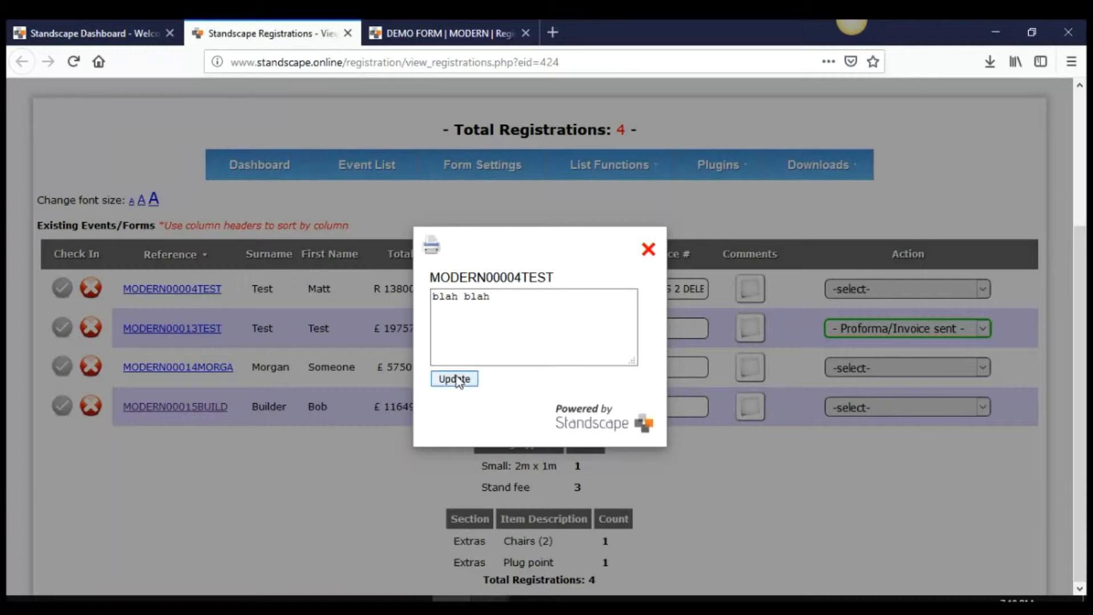
click(649, 250)
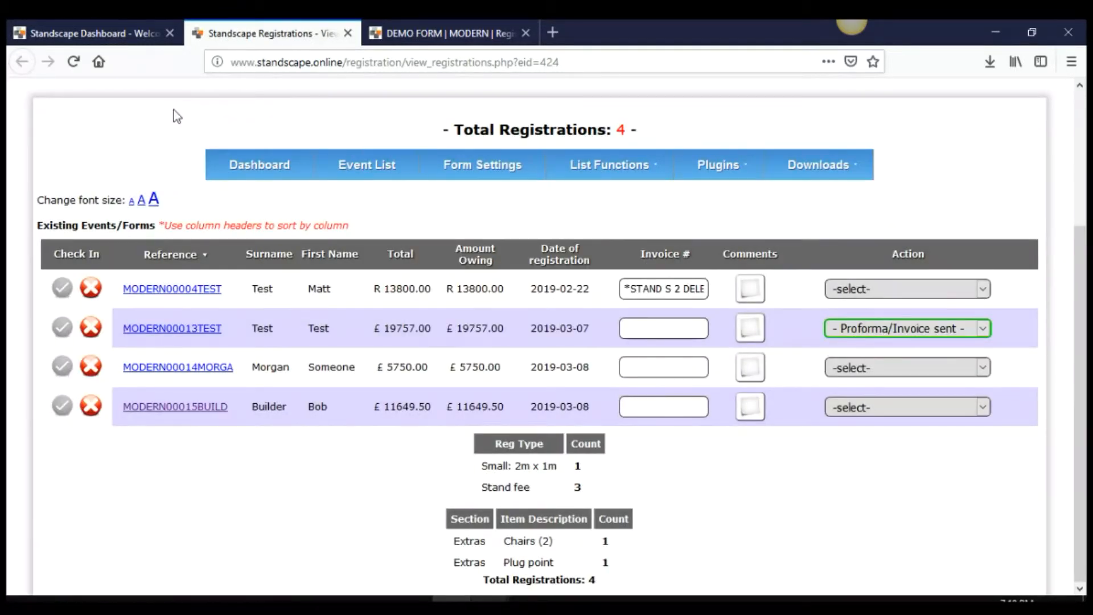
Reload and sort by reference, verify the saved comment, then open MODERN00004TEST's details in a new tab
click(69, 62)
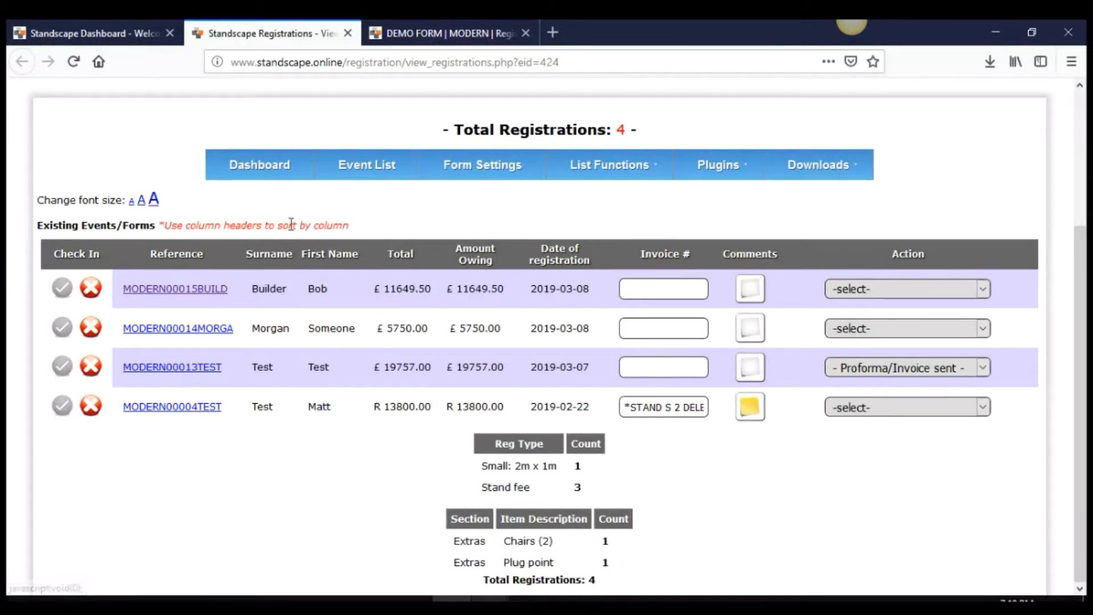
click(191, 252)
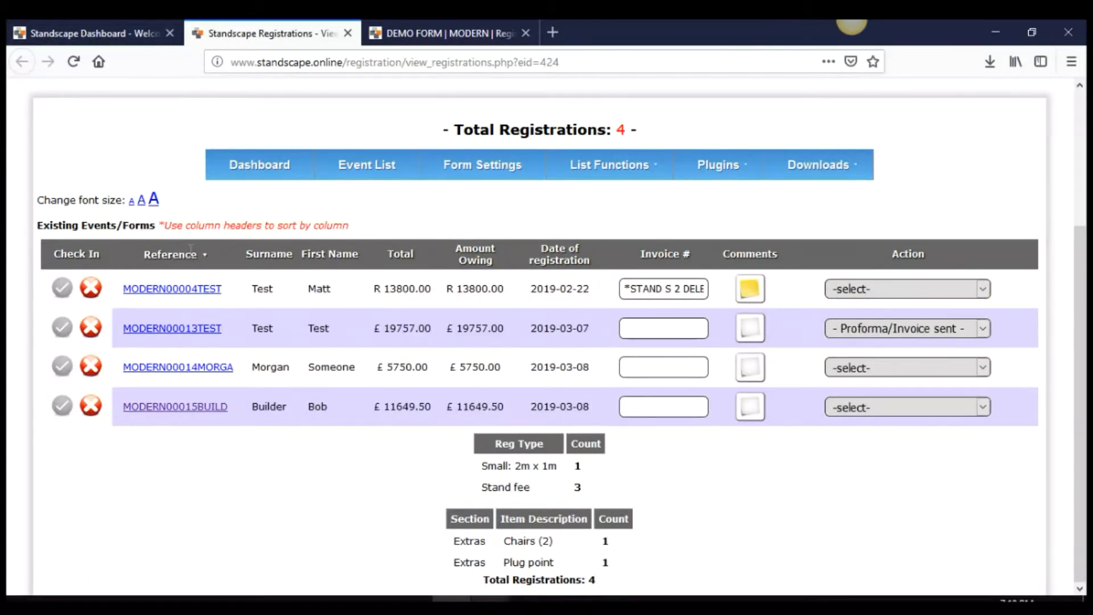
click(750, 293)
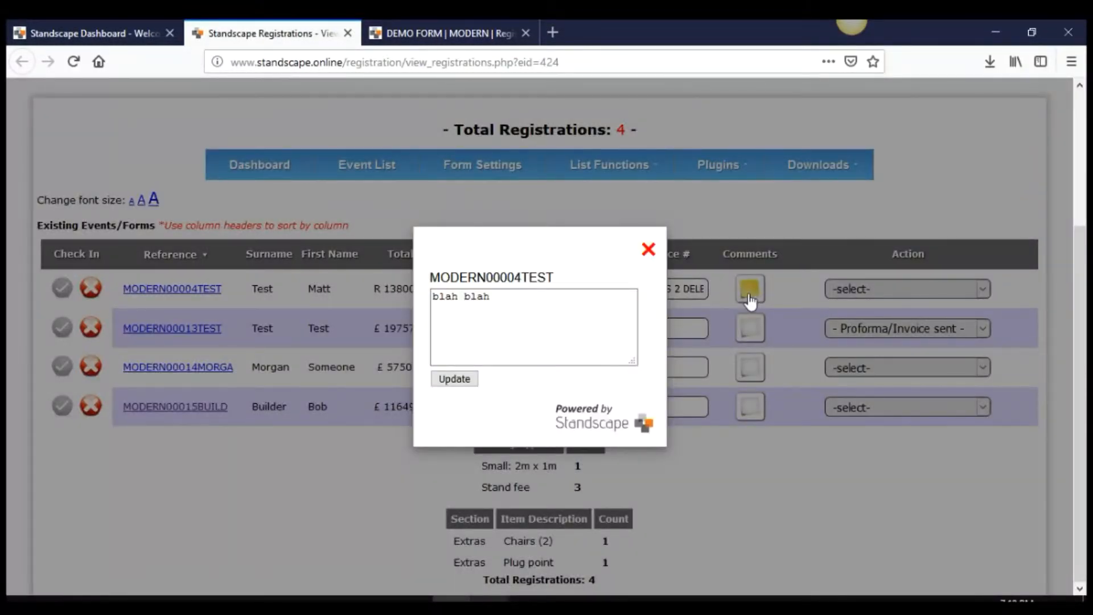
click(648, 250)
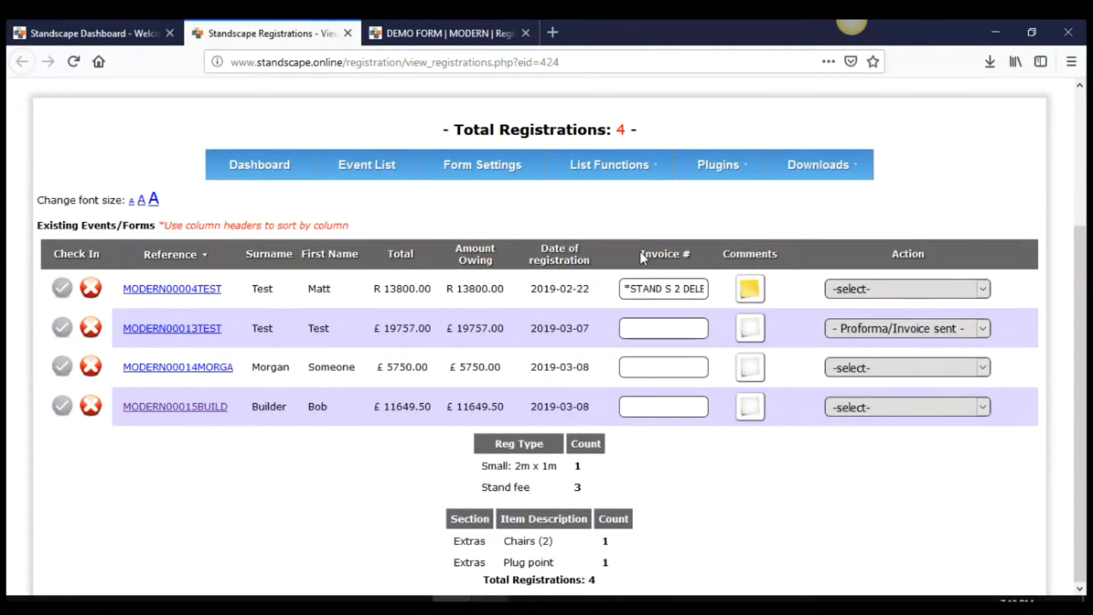
click(185, 291)
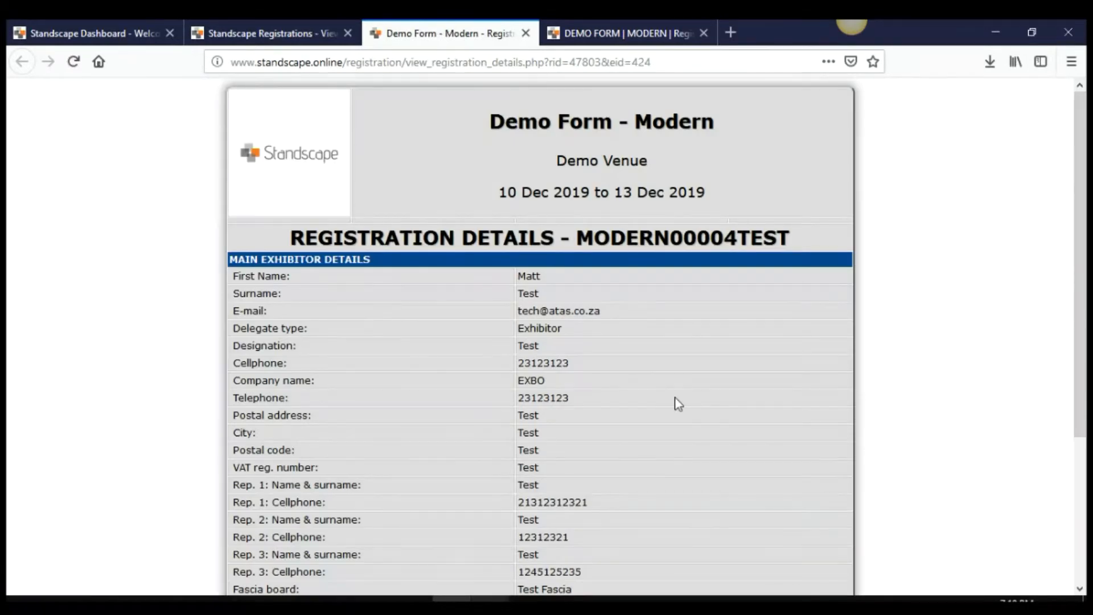
Look through the MODERN00004TEST registration details and close that tab
scroll(677, 403, down, 3)
scroll(678, 403, up, 3)
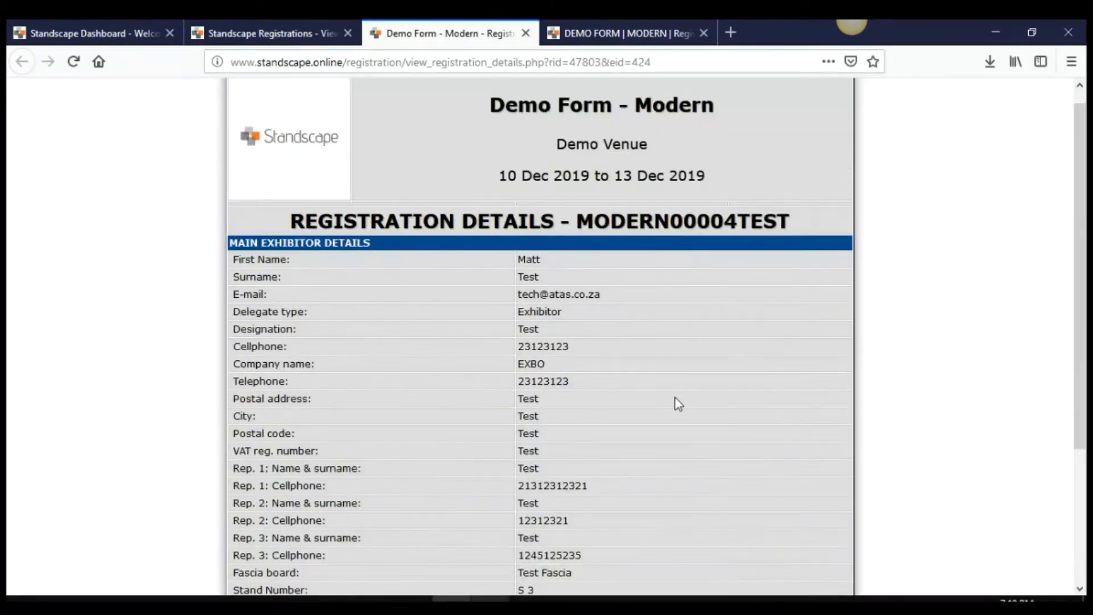
click(526, 33)
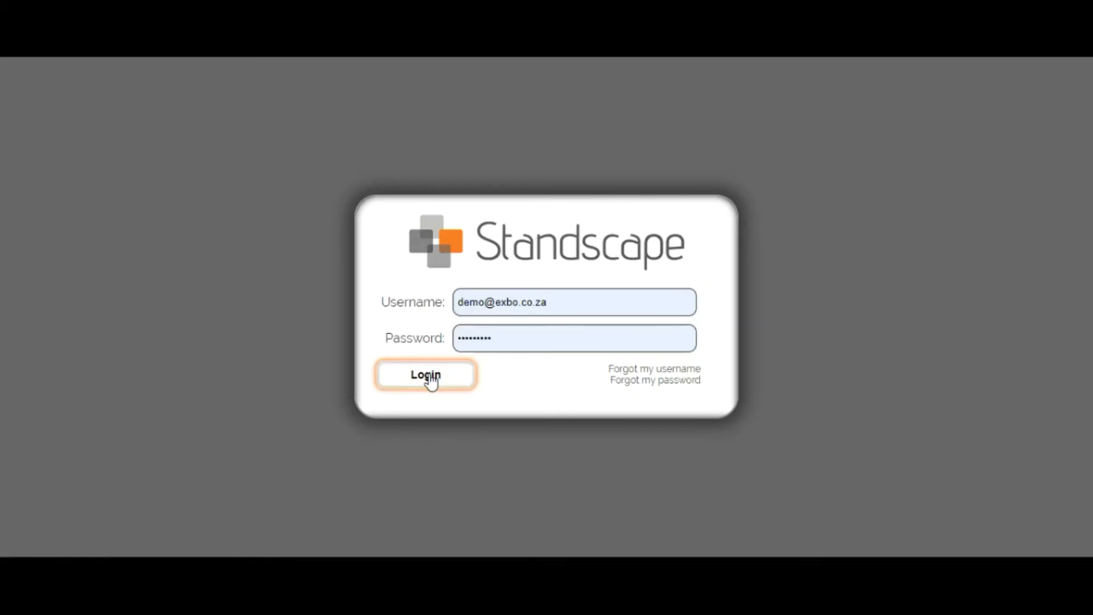
Log in as the builder, switch to Demo Form - Modern, and open its Stand Building floorplan
click(427, 376)
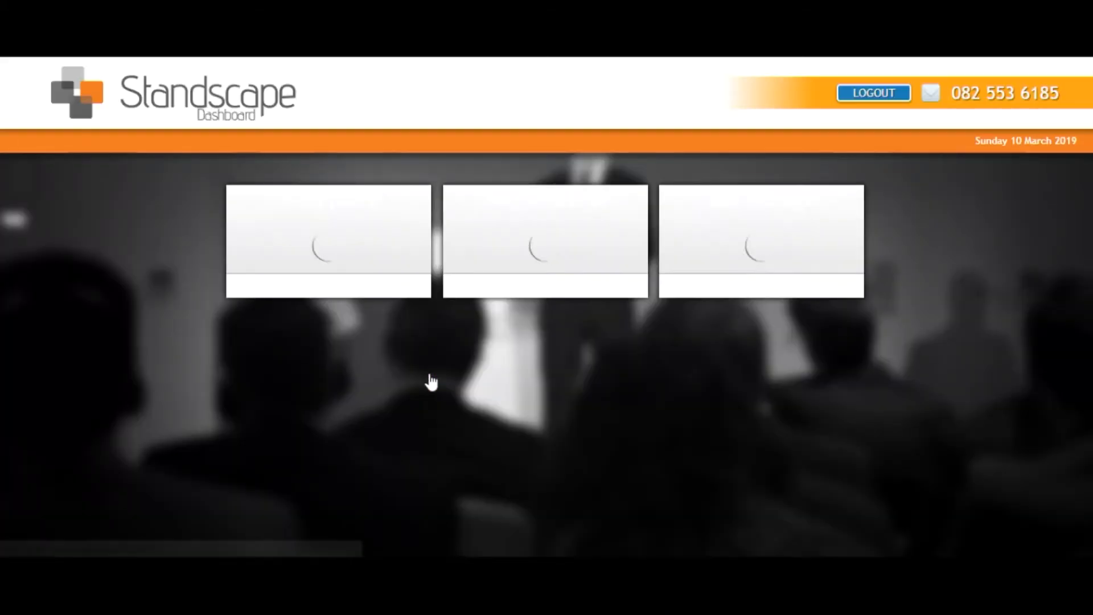
click(651, 197)
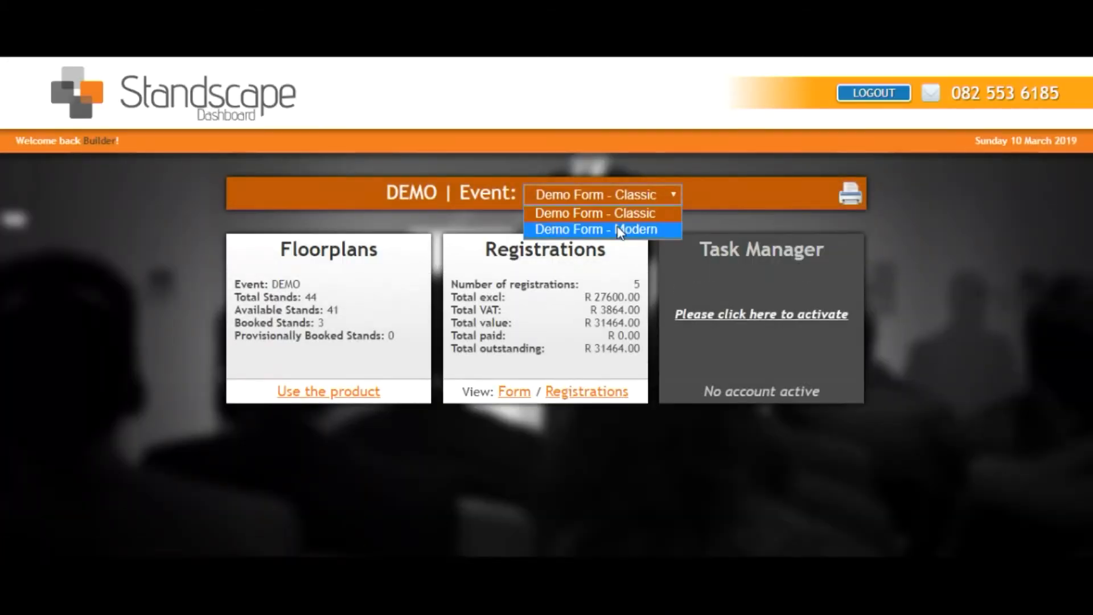
click(632, 230)
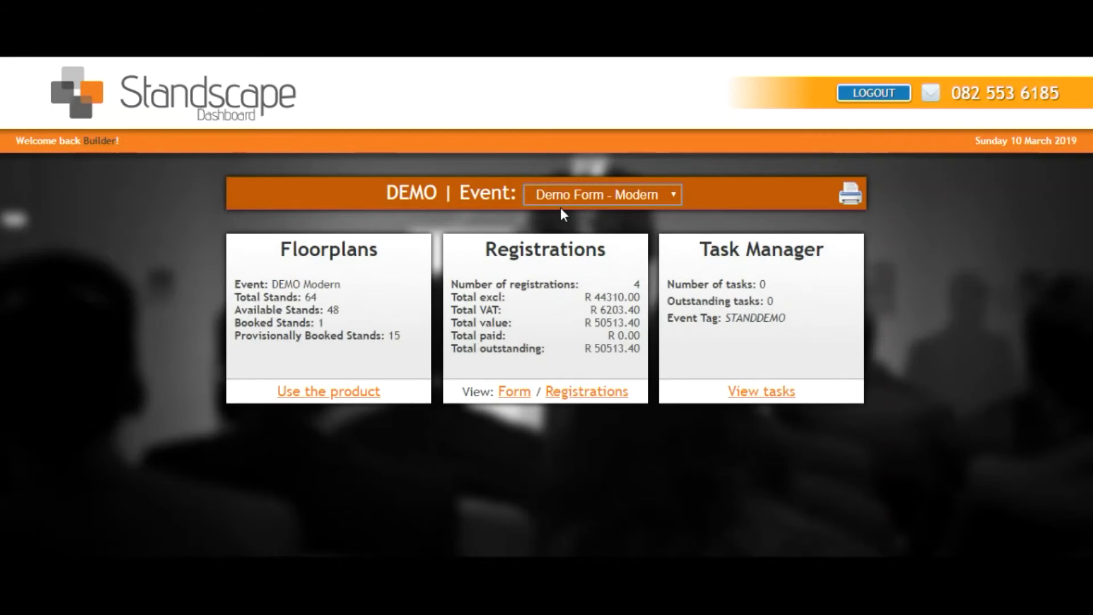
click(349, 393)
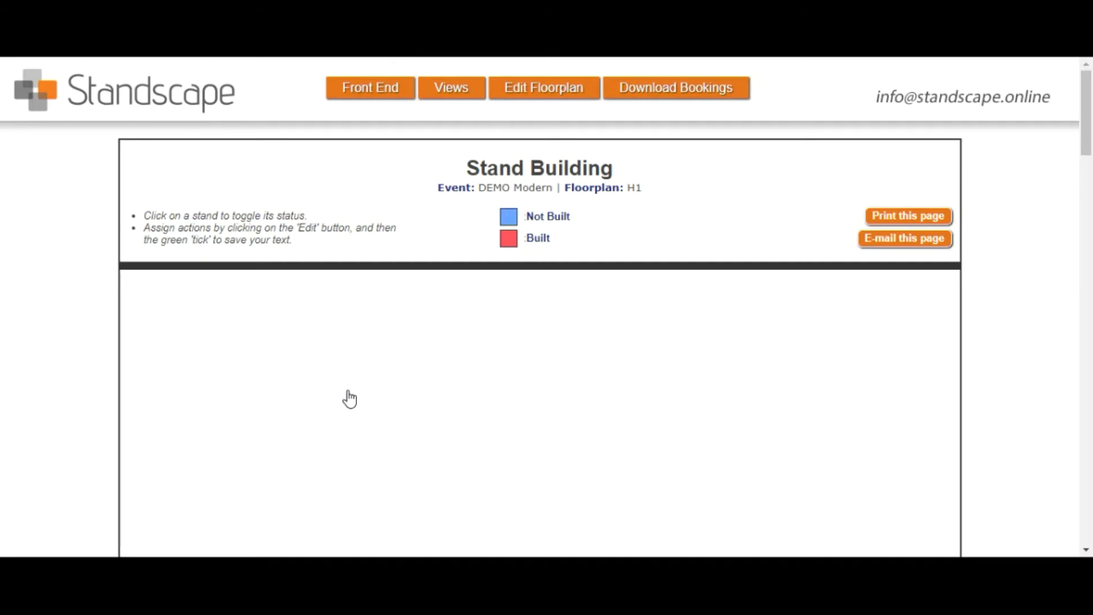
Mark stands M11 and M10 as Built on the DEMO Modern H1 floorplan
mouse_move(452, 92)
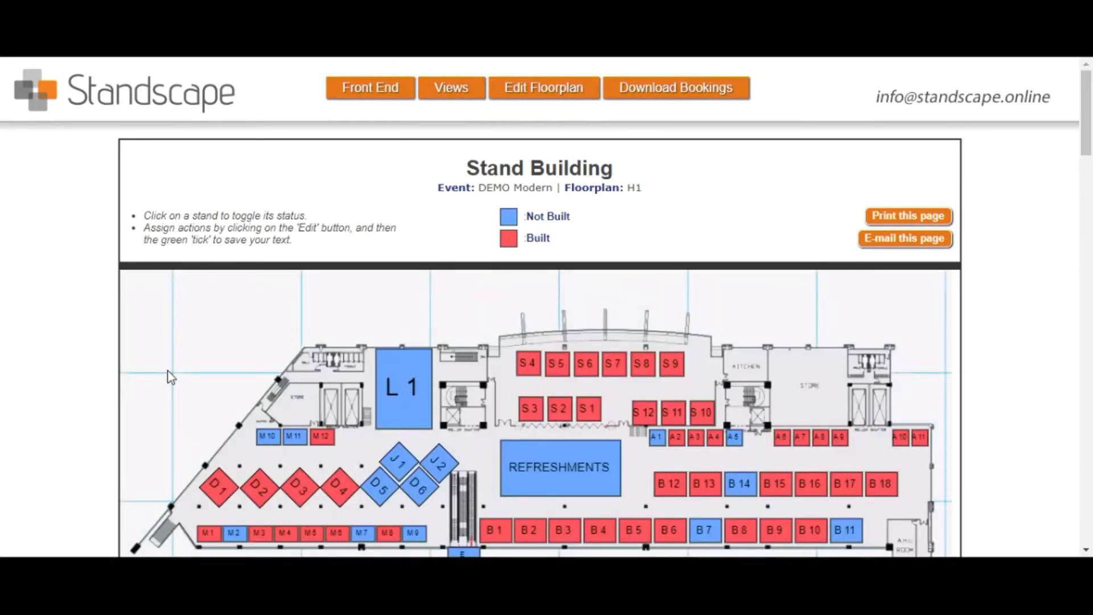
scroll(170, 377, down, 1)
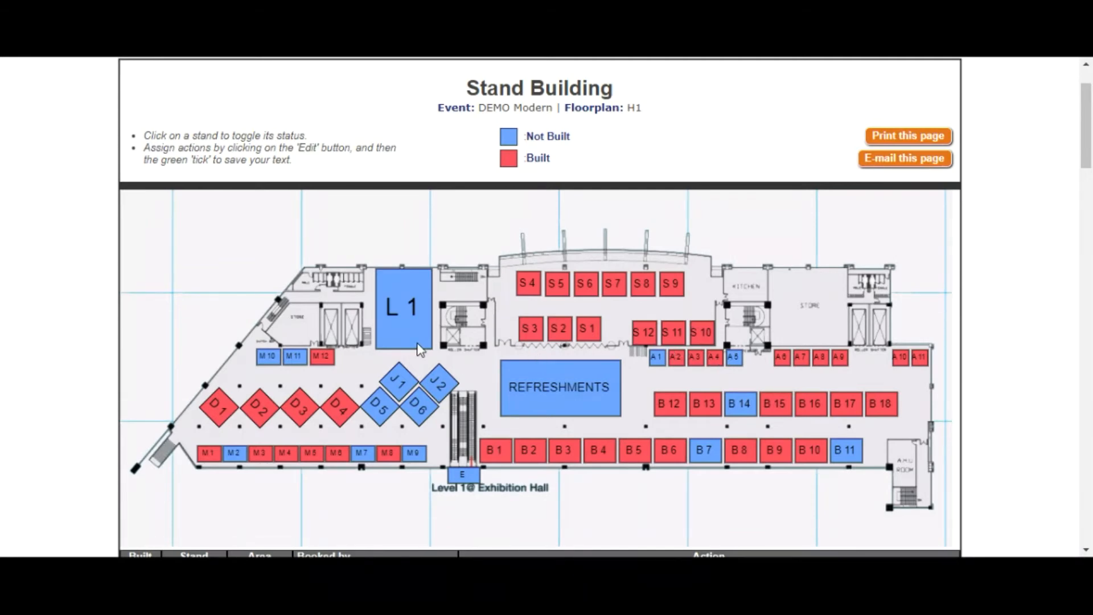
click(295, 357)
click(268, 358)
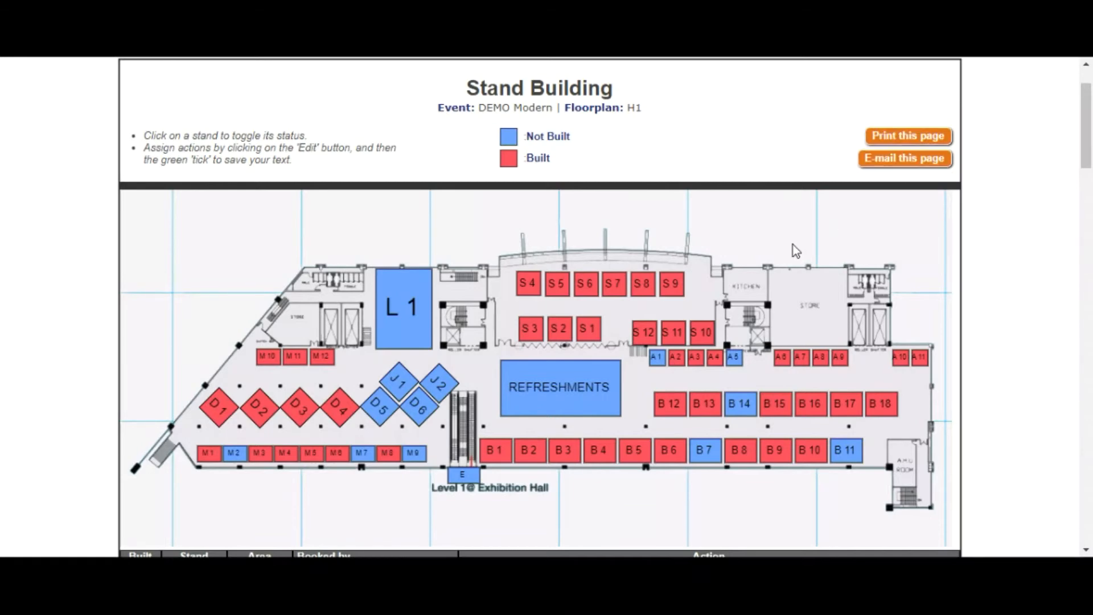
scroll(794, 251, down, 3)
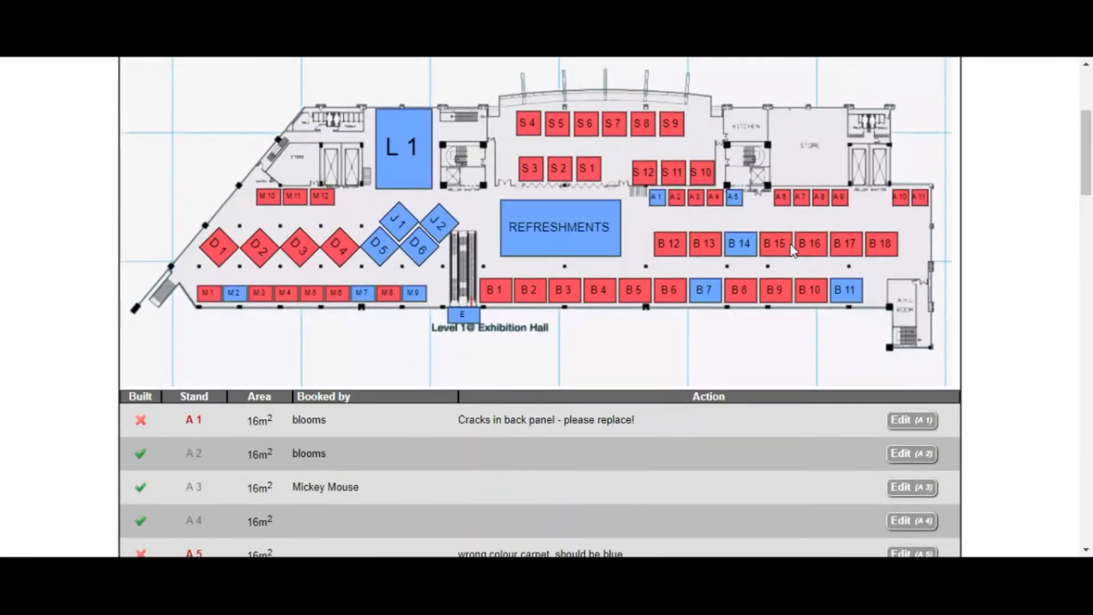
Set stand A2's action note to 'missing carpet tile'
click(910, 457)
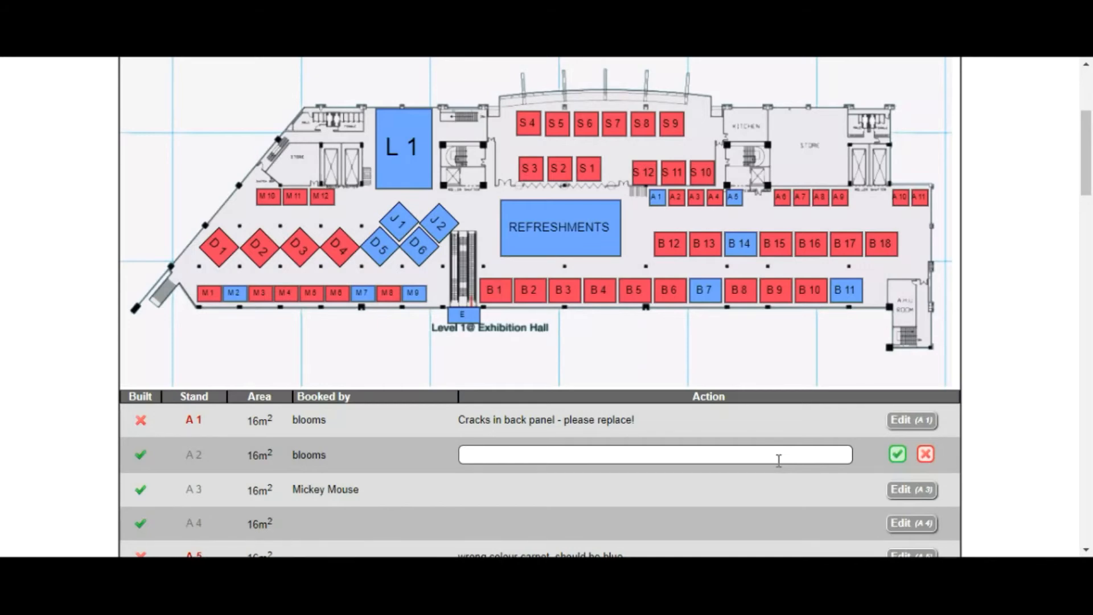
click(779, 460)
text(missing)
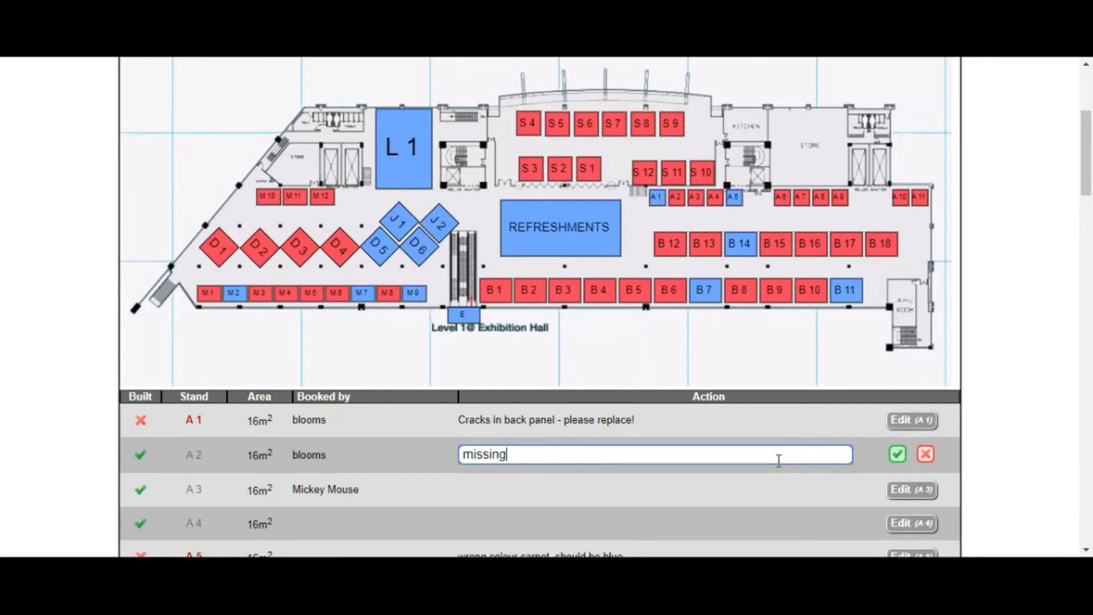
text( carpet tile)
click(897, 454)
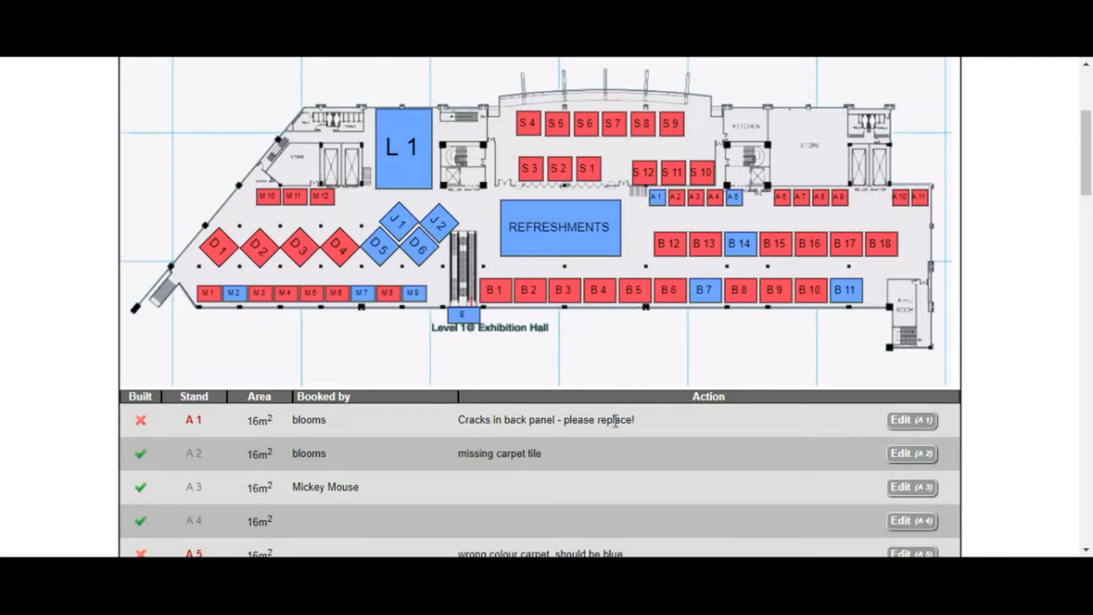
Clear stand A6's missing spotlight note and save it empty
scroll(614, 459, down, 2)
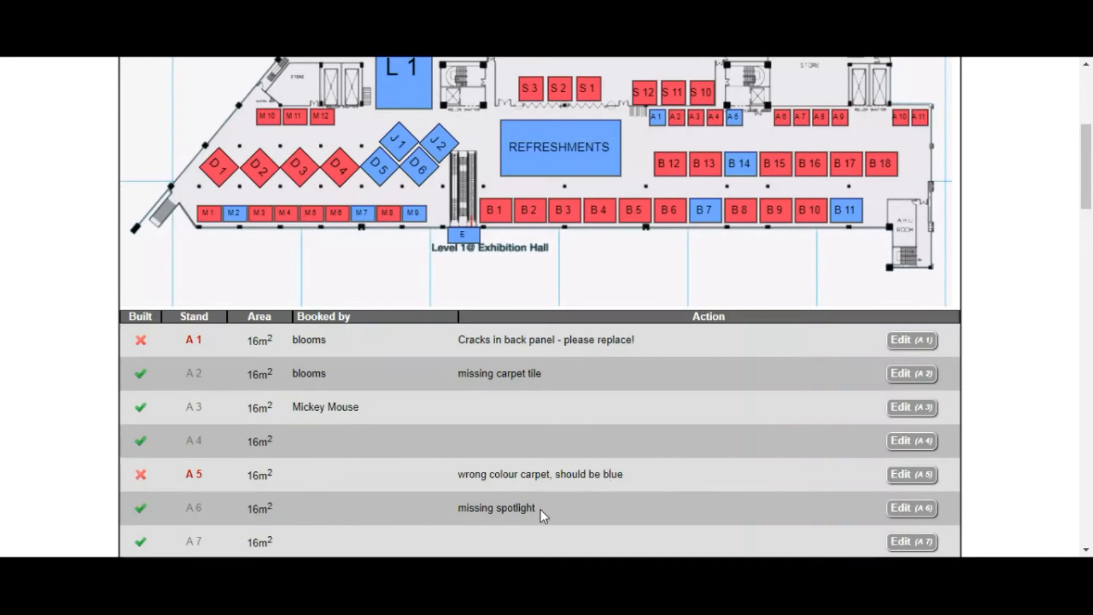
click(911, 507)
drag(585, 509, 408, 518)
key(BackSpace)
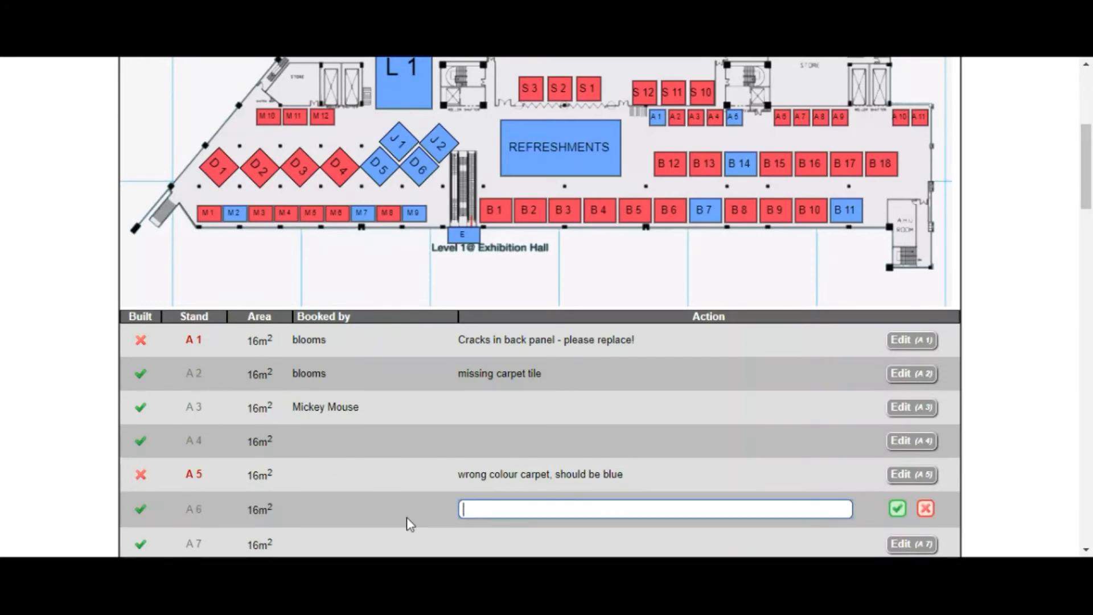
click(897, 509)
scroll(606, 393, down, 3)
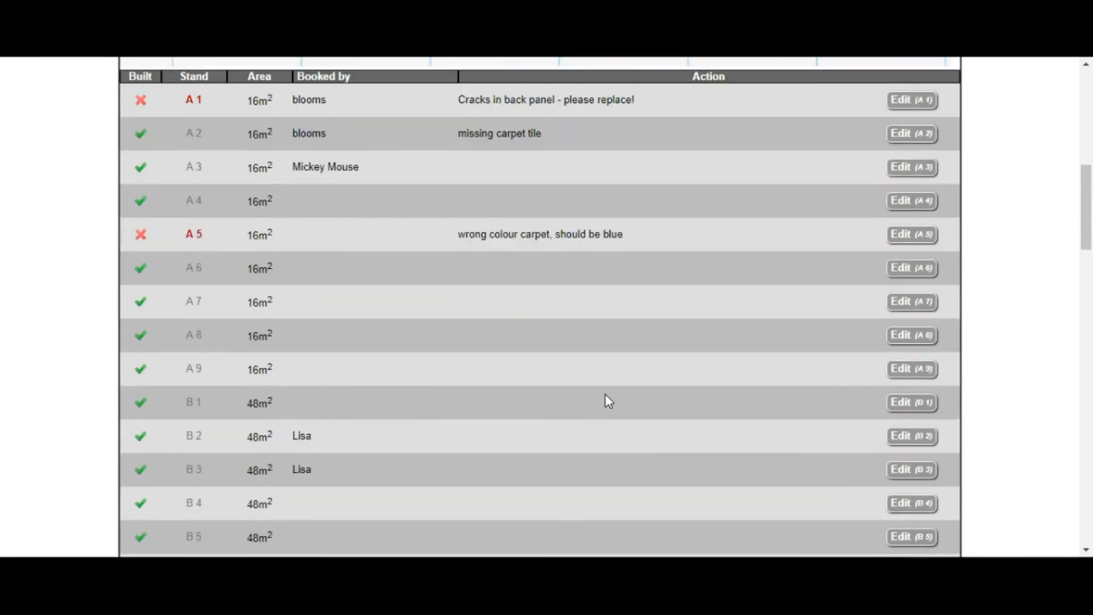
scroll(606, 395, up, 4)
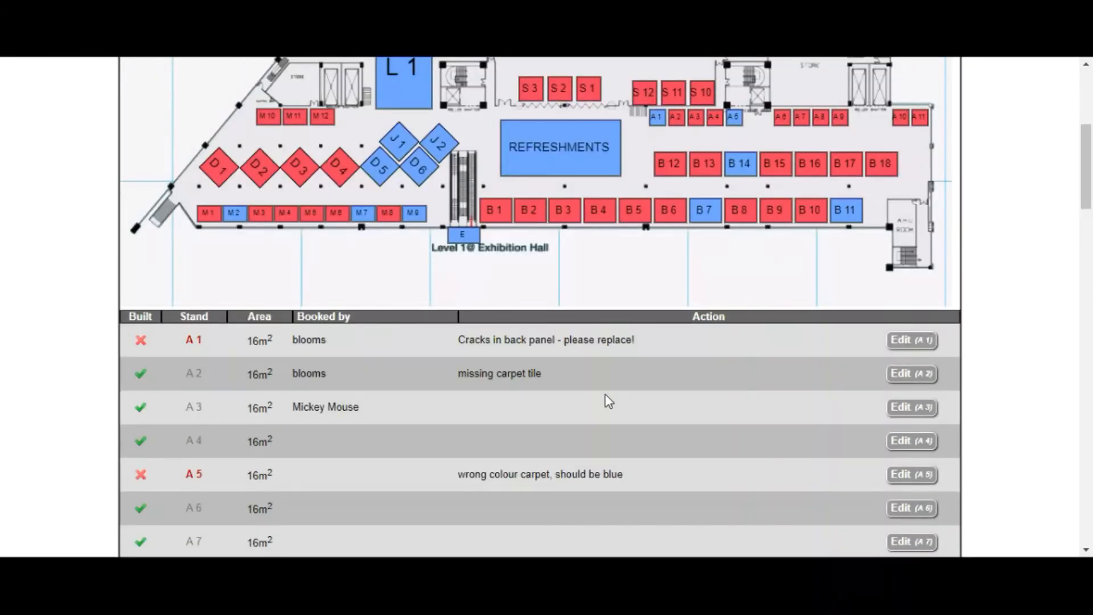
scroll(606, 401, up, 4)
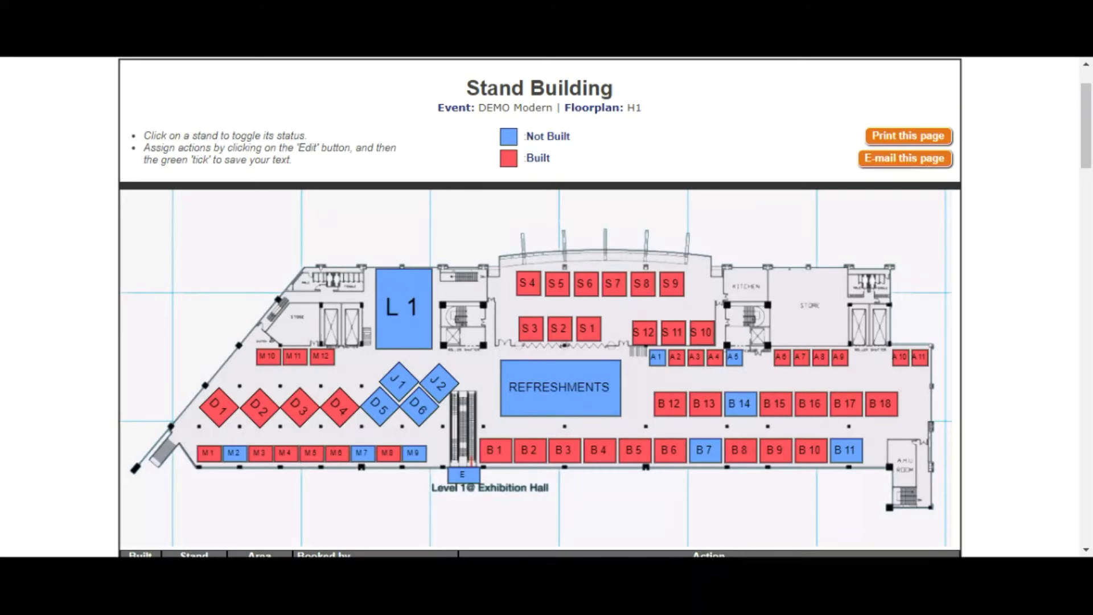
scroll(463, 146, up, 2)
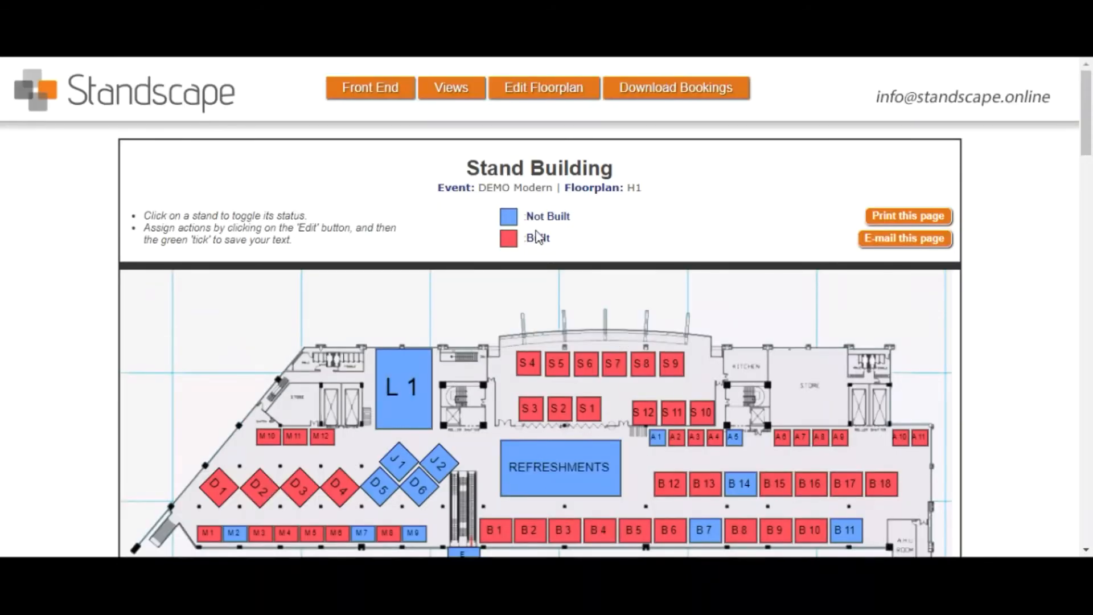
Switch the floorplan to Picking List View with 'Full panel wall' as the state to assign
mouse_move(451, 90)
click(450, 119)
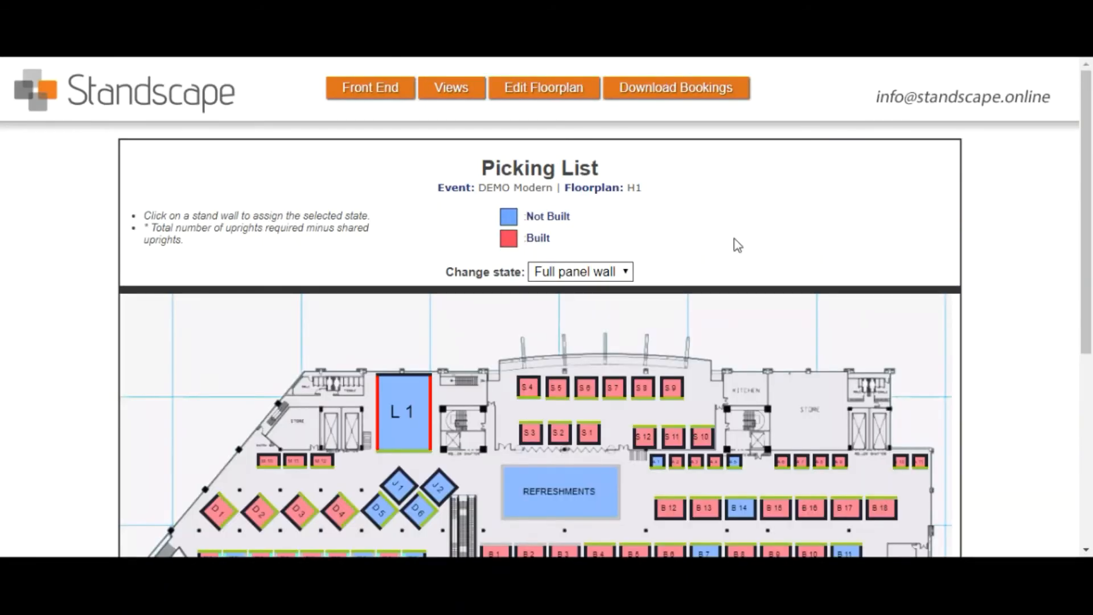
scroll(737, 245, down, 3)
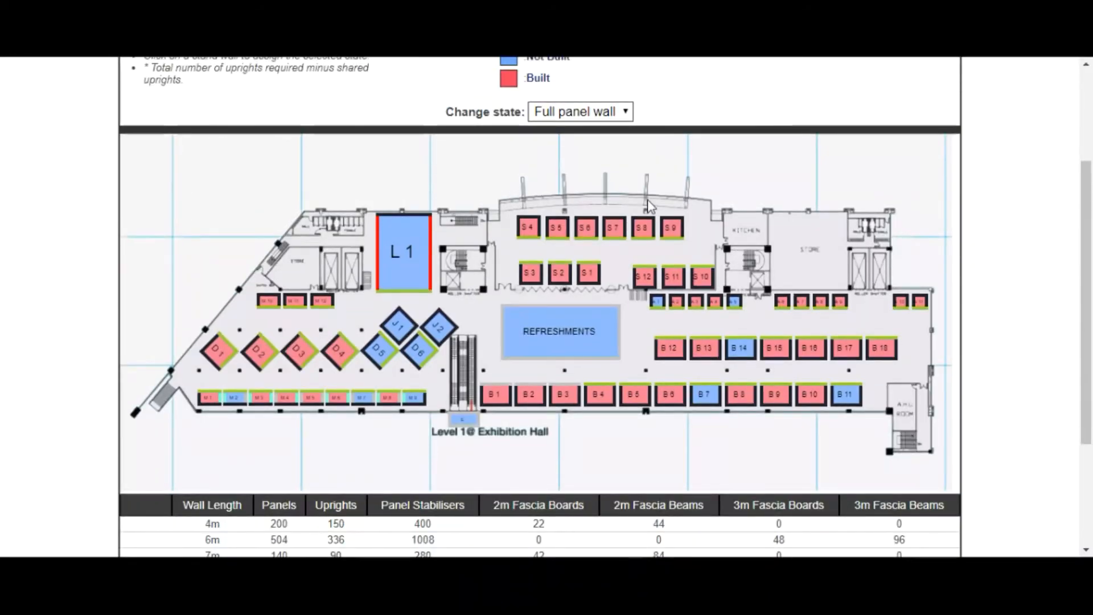
click(608, 113)
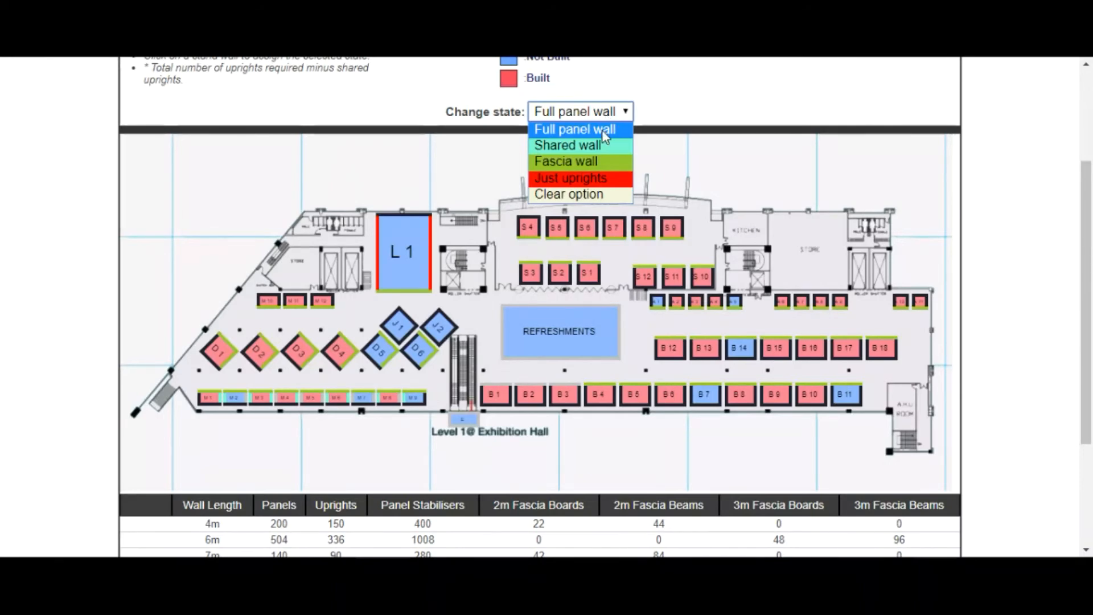
click(609, 128)
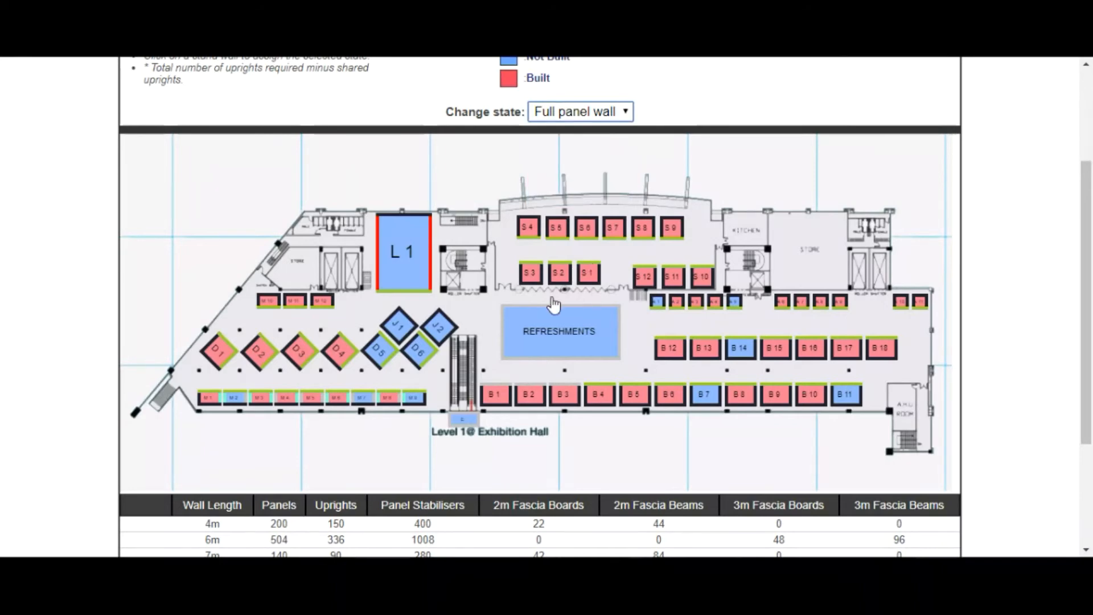
Assign full panel walls to booths B2 and B1, bringing totals to 1018 panels and 558 uprights
scroll(555, 300, down, 1)
scroll(552, 298, down, 2)
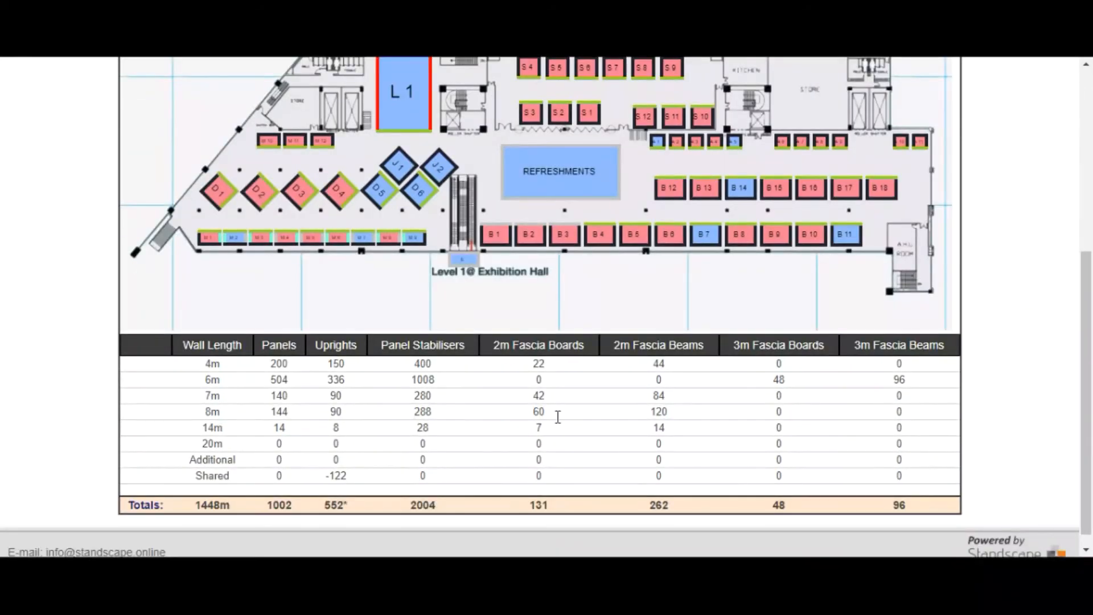
click(533, 231)
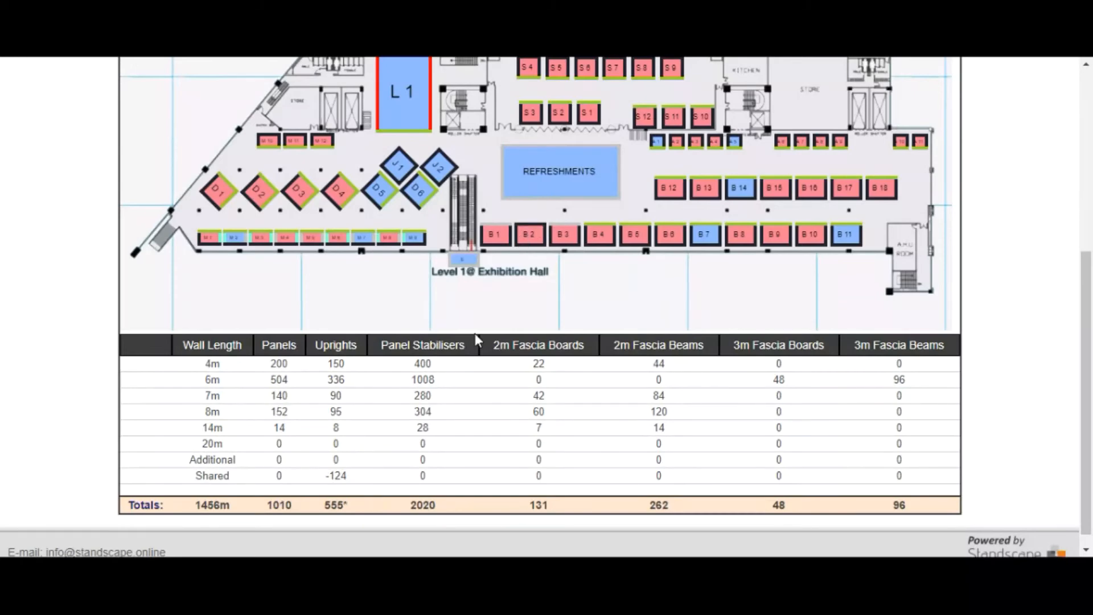
click(498, 231)
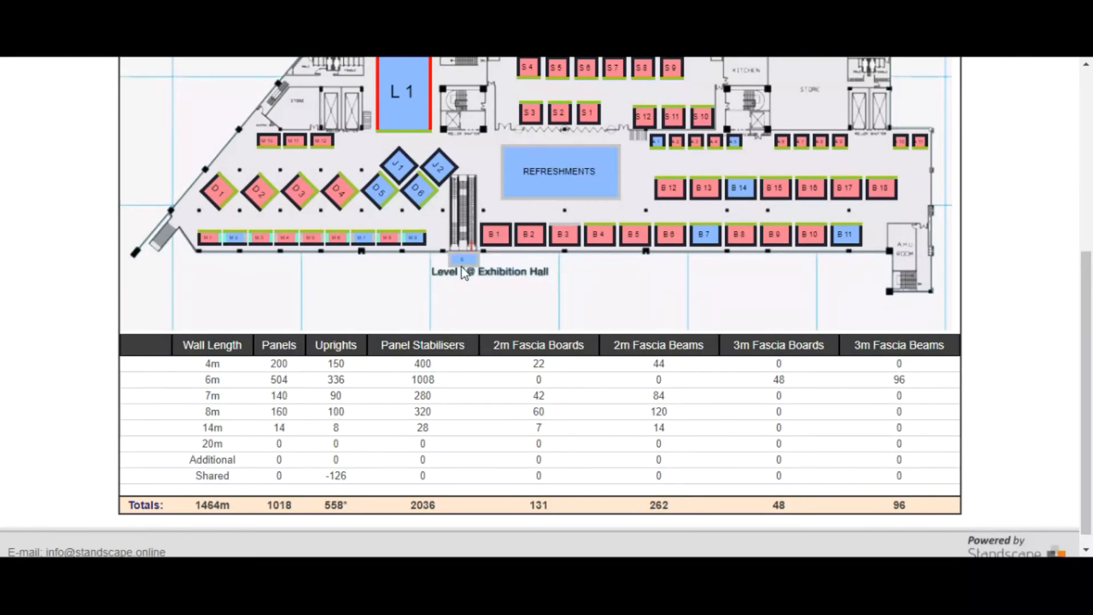